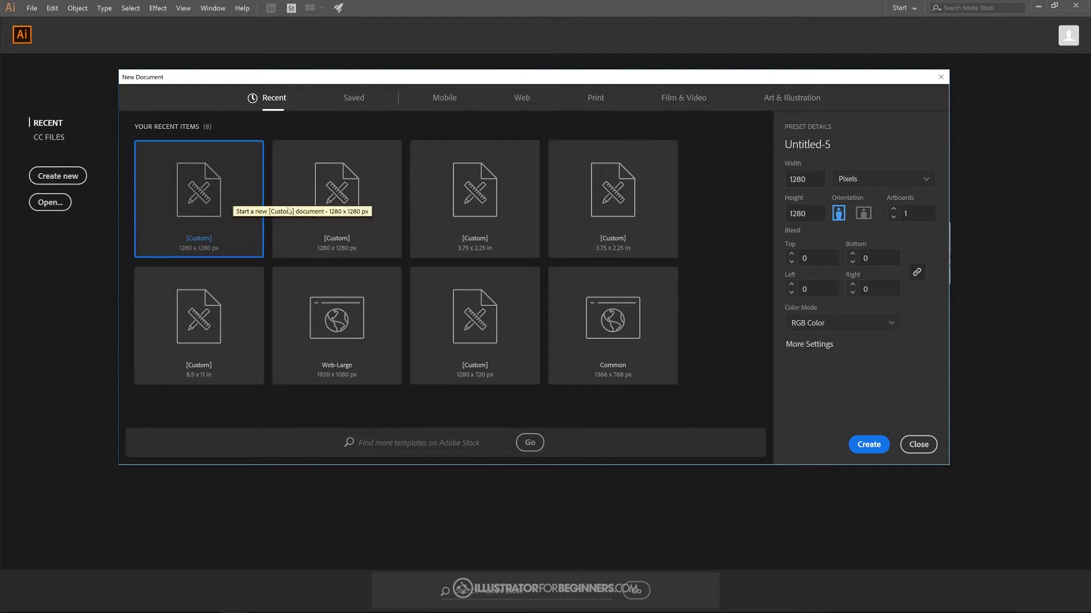
Create a new 1280 x 1280 px RGB document and turn off Snap to Pixel
{"action": "left_click", "coordinate": [864, 445]}
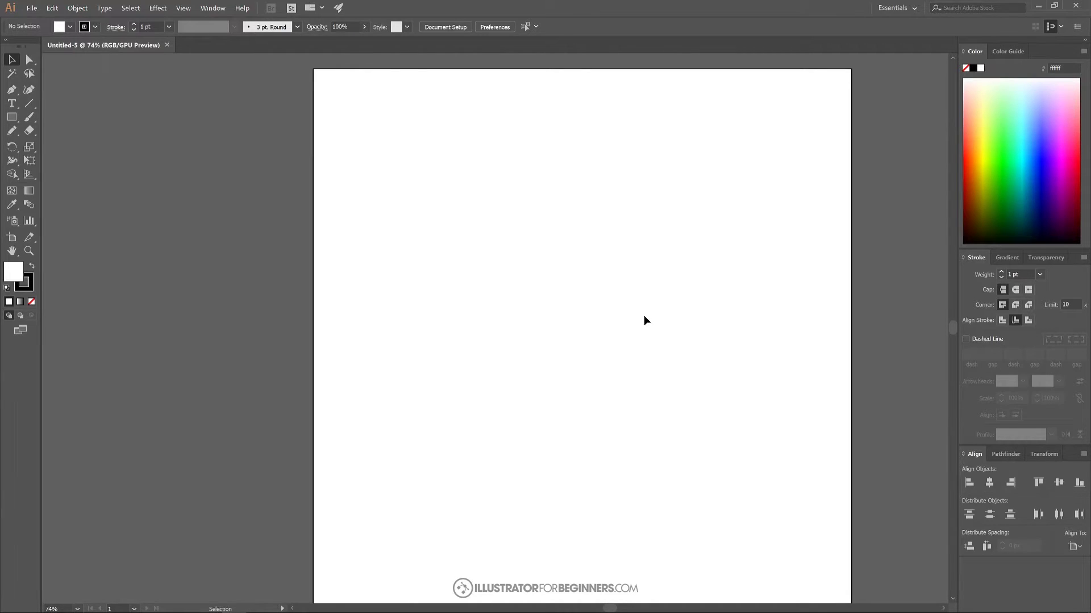
{"action": "left_click", "coordinate": [181, 8]}
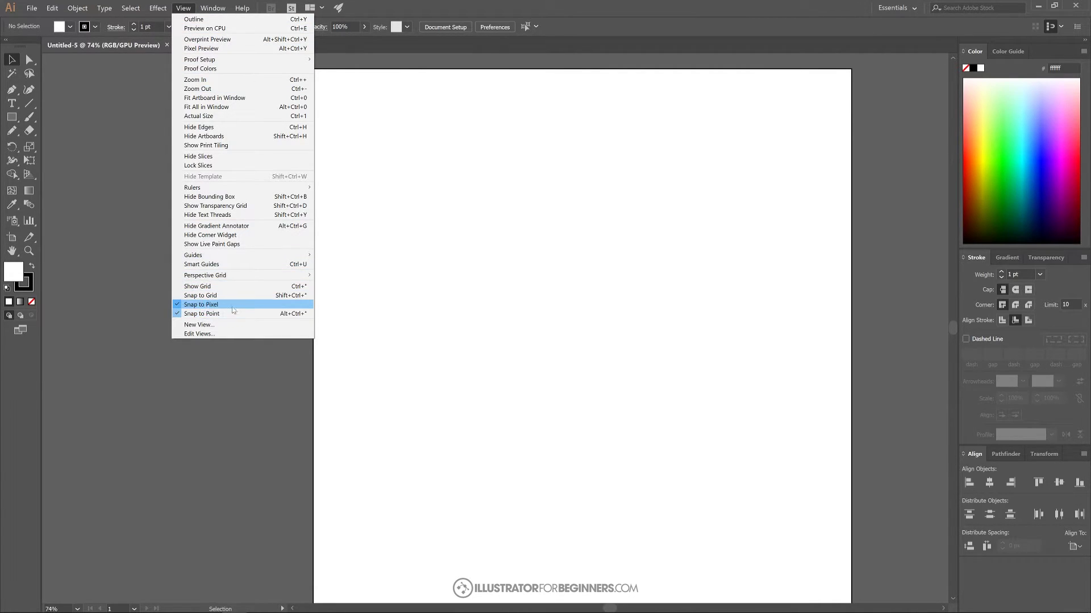
{"action": "left_click", "coordinate": [212, 305]}
{"action": "left_click", "coordinate": [185, 9]}
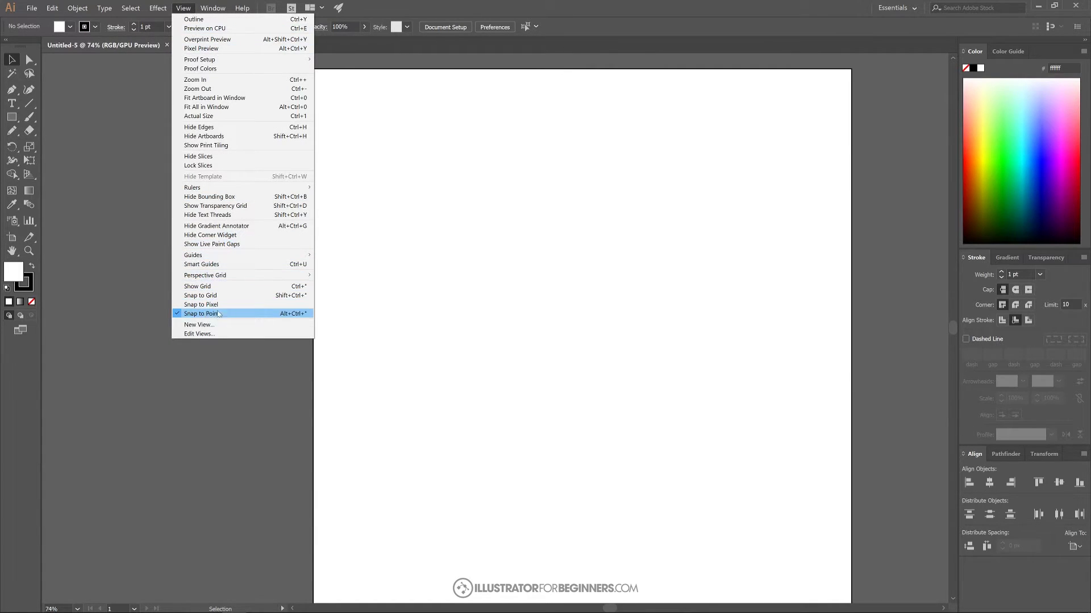
{"action": "mouse_move", "coordinate": [202, 12]}
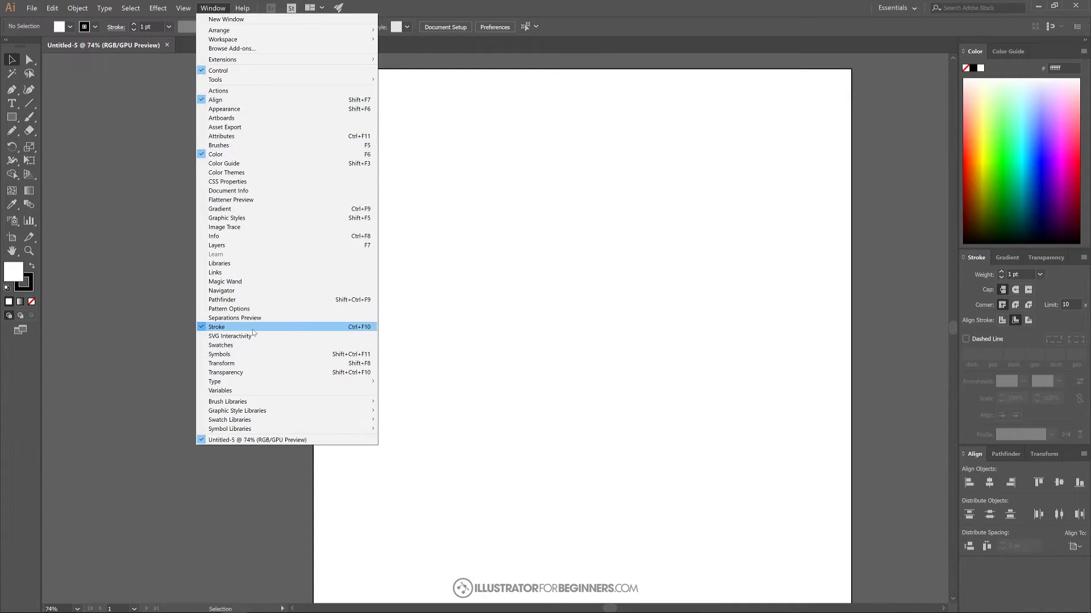
{"action": "left_click", "coordinate": [214, 9]}
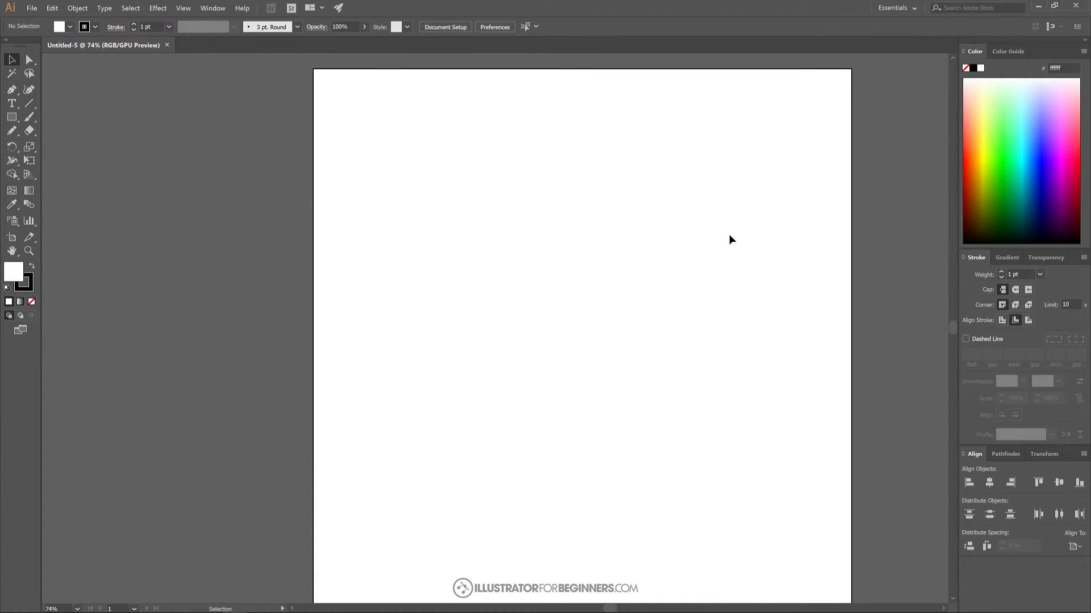
Place a point text object on the upper part of the artboard and set its font to 8BIT WONDER Nominal
{"action": "key", "text": "space"}
{"action": "left_click_drag", "start_coordinate": [703, 230], "coordinate": [635, 223]}
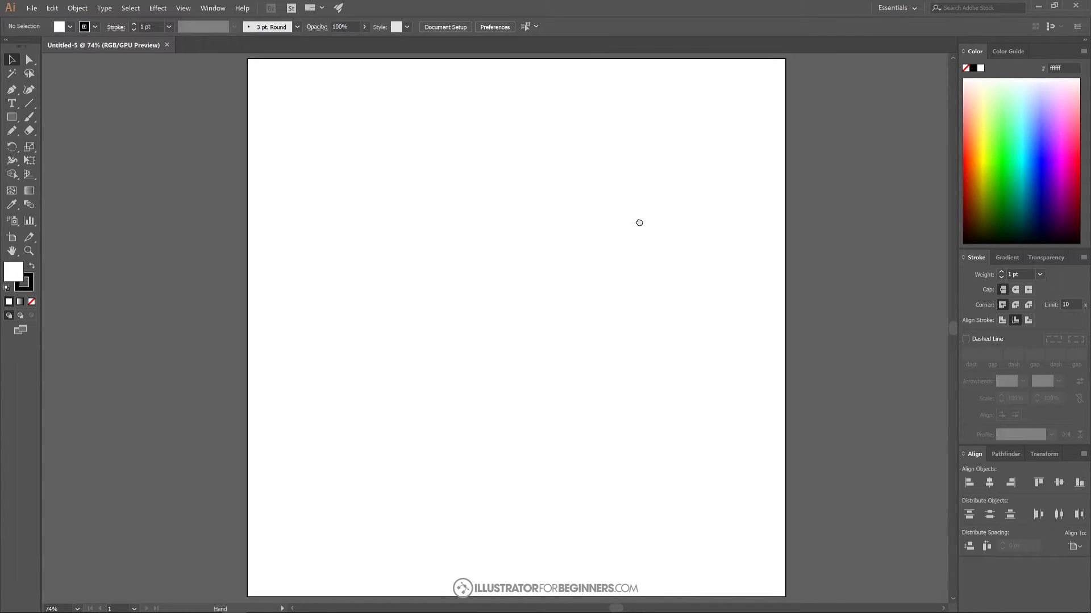
{"action": "left_click", "coordinate": [12, 103]}
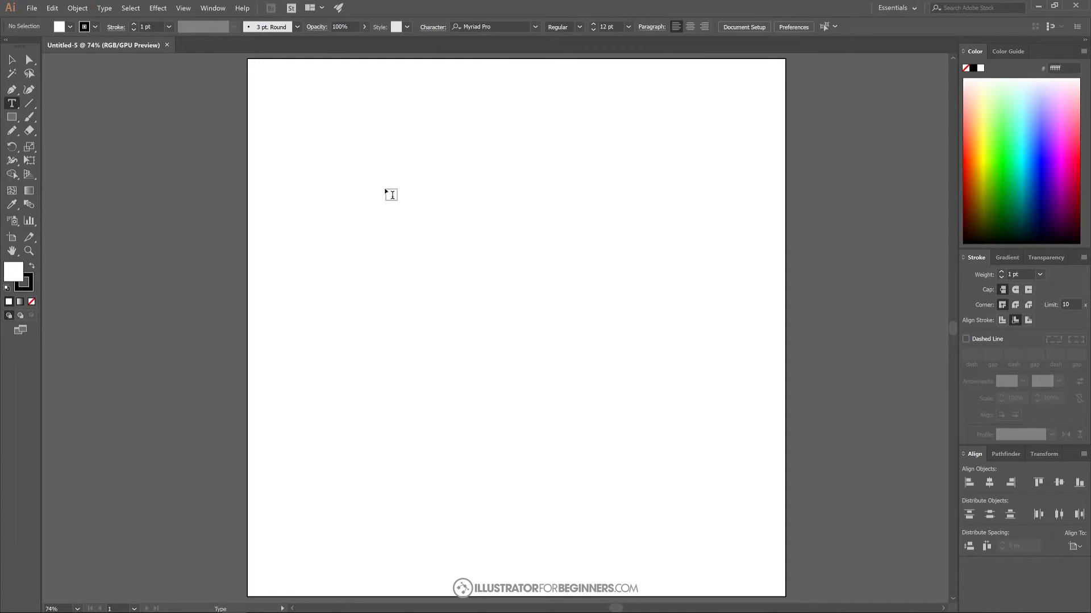
{"action": "left_click", "coordinate": [397, 227]}
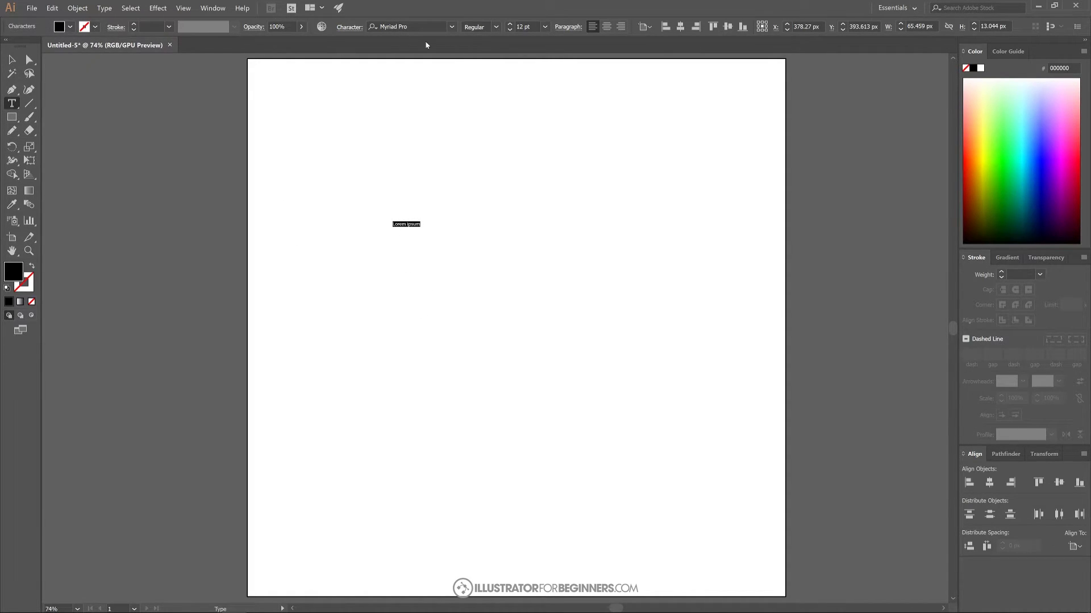
{"action": "left_click", "coordinate": [451, 27]}
{"action": "scroll", "coordinate": [453, 186], "scroll_direction": "up", "scroll_amount": 15}
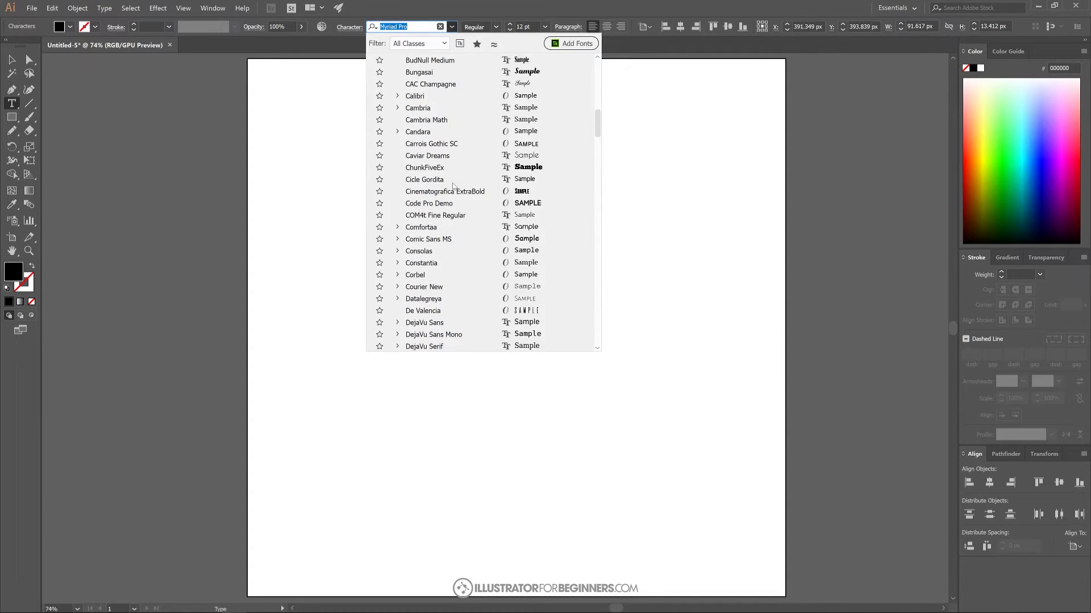
{"action": "scroll", "coordinate": [453, 186], "scroll_direction": "up", "scroll_amount": 10}
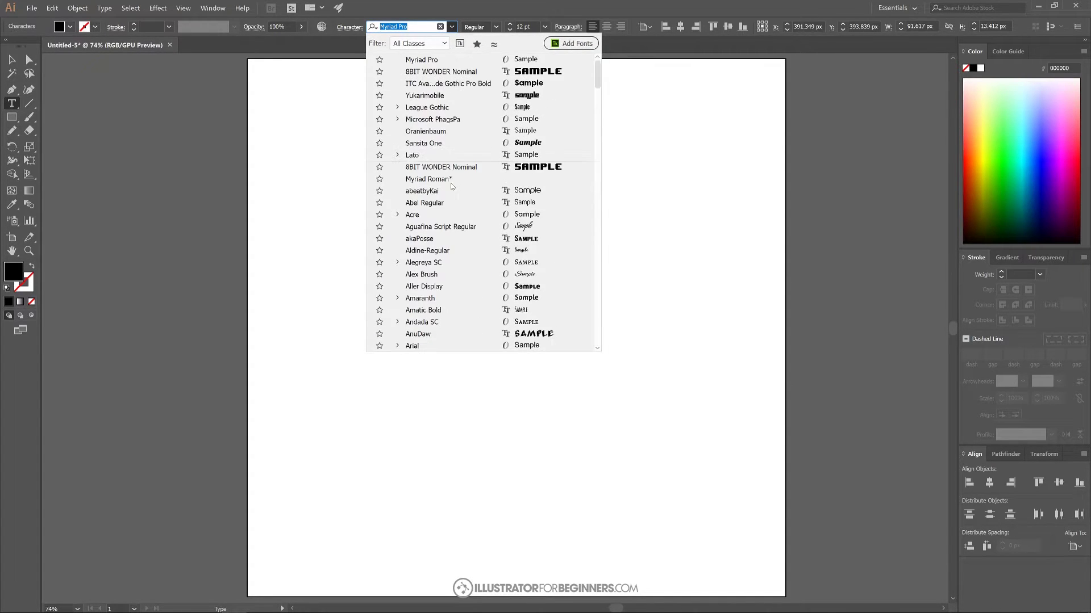
{"action": "left_click", "coordinate": [425, 167]}
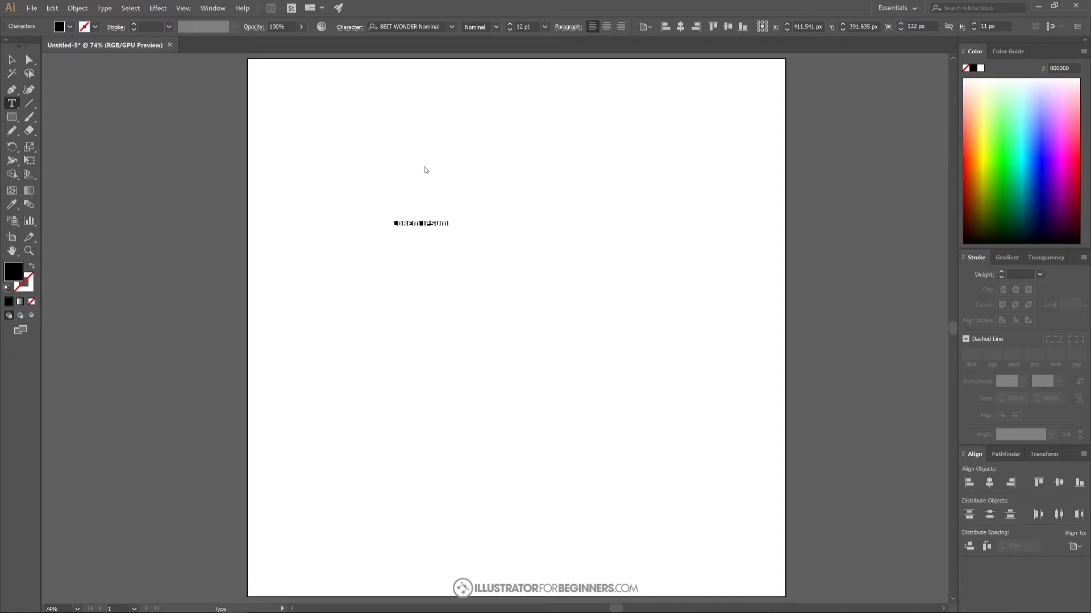
Replace the placeholder text with GLITCH and widen the spacing between its letters
{"action": "key", "text": "space"}
{"action": "key", "text": "alt+Right"}
{"action": "key", "text": "alt+Right"}
{"action": "key", "text": "alt+Right"}
{"action": "key", "text": "alt+Right"}
{"action": "key", "text": "alt+Right"}
{"action": "key", "text": "alt+Right"}
{"action": "key", "text": "alt+Right"}
{"action": "key", "text": "alt+Right"}
{"action": "key", "text": "alt+Right"}
{"action": "key", "text": "alt+Right"}
{"action": "key", "text": "alt+Right"}
{"action": "key", "text": "alt+Right"}
{"action": "key", "text": "alt+Right"}
{"action": "key", "text": "alt+Right"}
{"action": "key", "text": "alt+Right"}
{"action": "key", "text": "alt+Right"}
{"action": "key", "text": "alt+Right"}
{"action": "key", "text": "alt+Right"}
{"action": "key", "text": "alt+Right"}
{"action": "key", "text": "alt+Right"}
{"action": "key", "text": "alt+Right"}
{"action": "key", "text": "alt+Right"}
{"action": "key", "text": "alt+Right"}
{"action": "key", "text": "alt+Right"}
{"action": "key", "text": "alt+Right"}
{"action": "key", "text": "alt+Right"}
{"action": "key", "text": "alt+Right"}
{"action": "key", "text": "alt+Right"}
{"action": "key", "text": "alt+Right"}
{"action": "type", "text": "GLITC"}
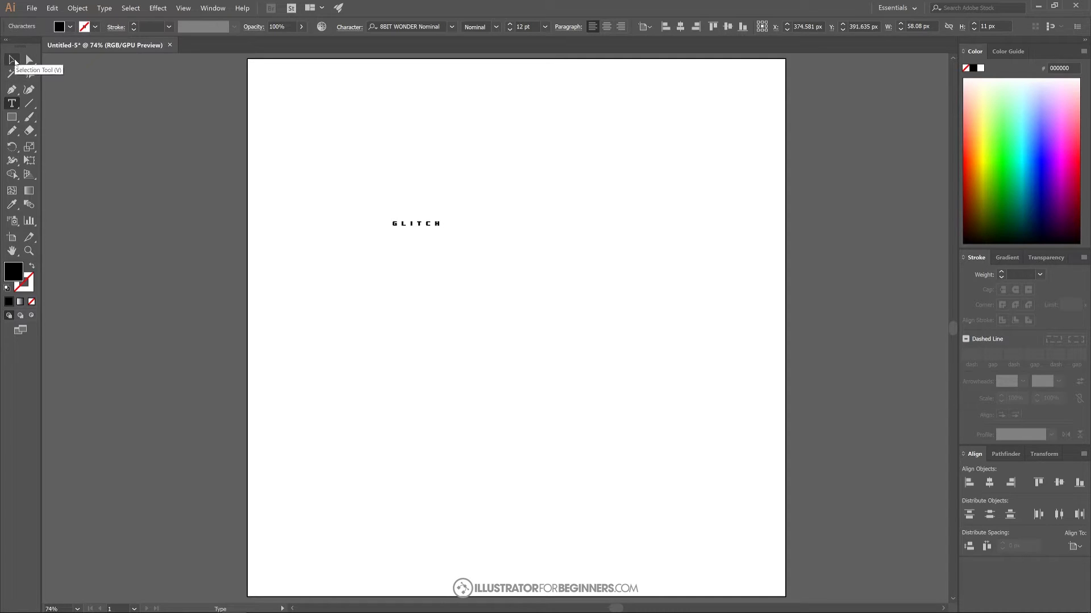
Scale the GLITCH text up to about 88 pt and move it slightly above the artboard's centre
{"action": "left_click", "coordinate": [13, 60]}
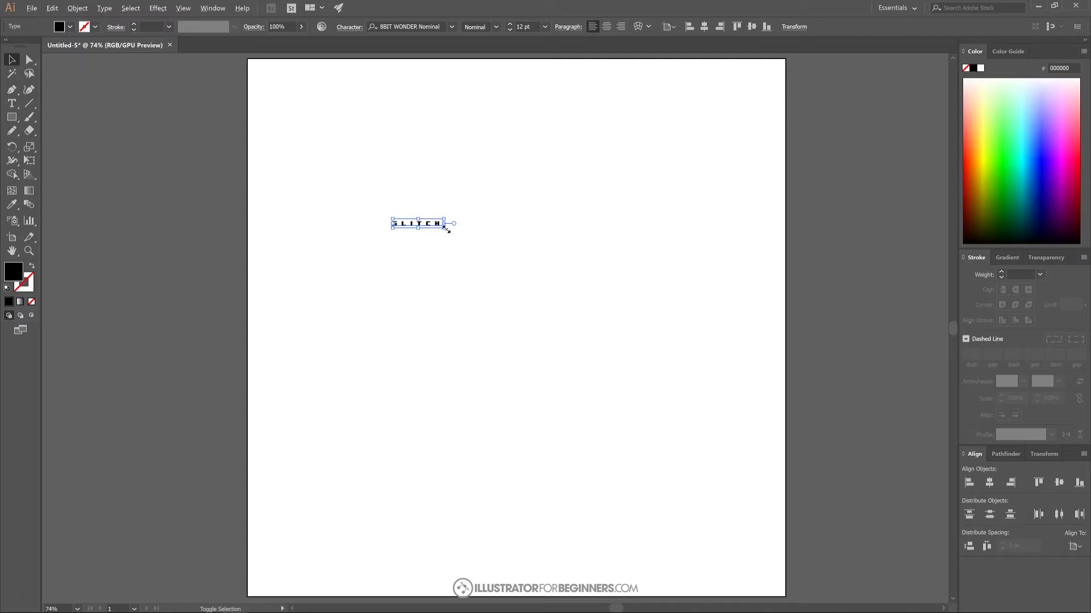
{"action": "left_click_drag", "start_coordinate": [444, 226], "coordinate": [606, 299]}
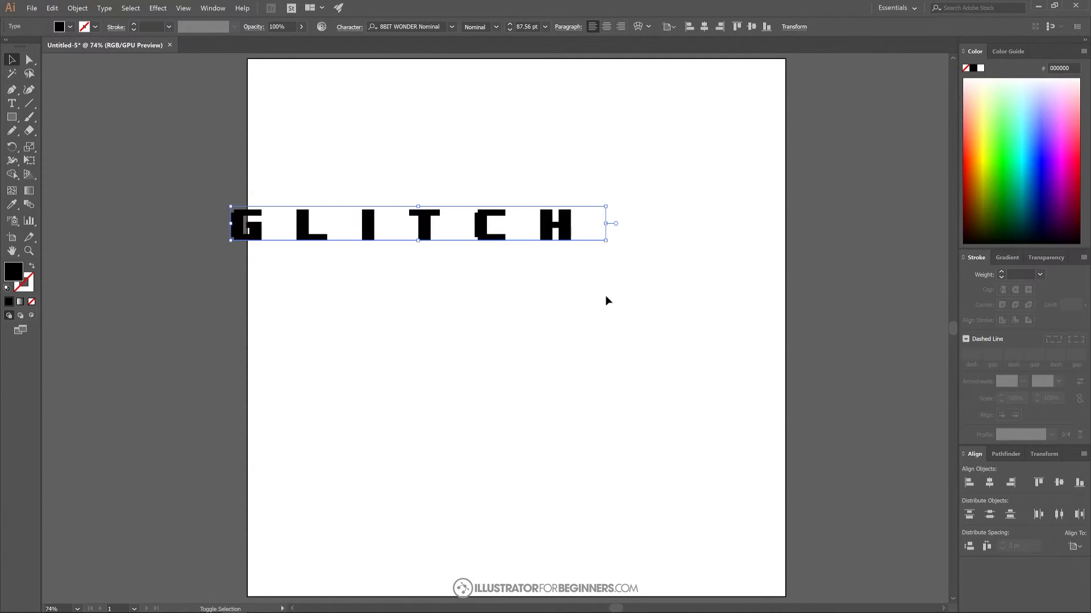
{"action": "left_click_drag", "start_coordinate": [482, 224], "coordinate": [572, 277]}
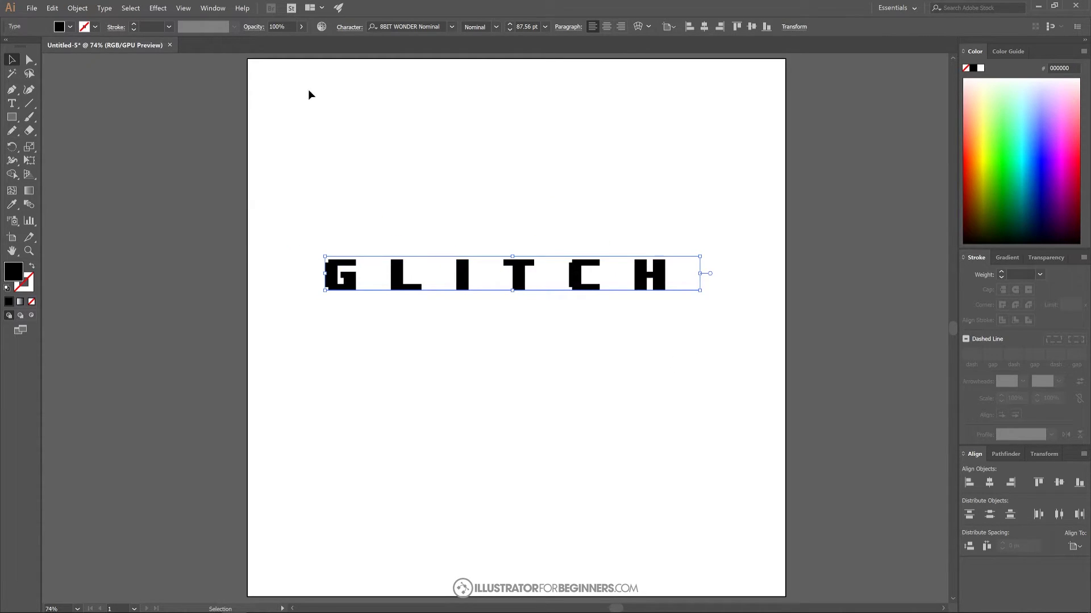
Convert the GLITCH text to outlines
{"action": "left_click", "coordinate": [104, 8]}
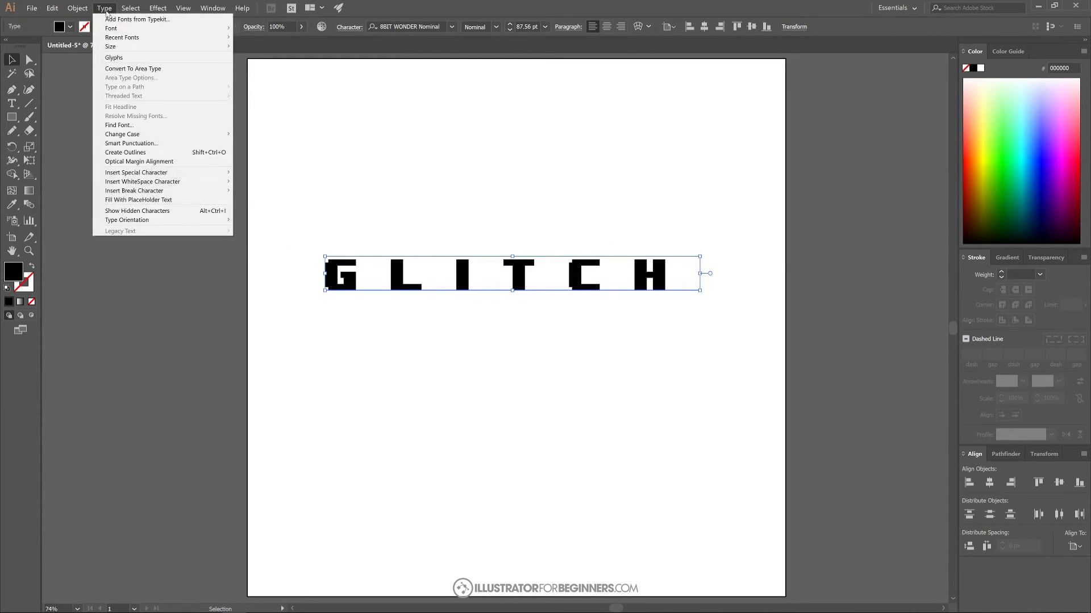
{"action": "left_click", "coordinate": [133, 154]}
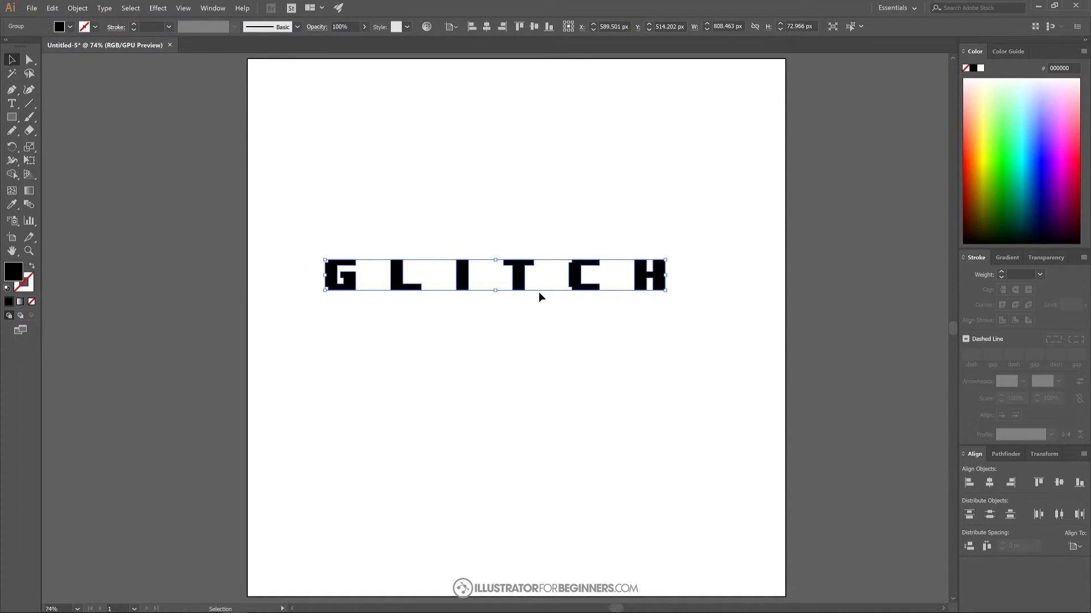
Draw a thin horizontal rectangle about 984 x 14 px across the lower part of the GLITCH lettering
{"action": "left_click", "coordinate": [11, 117]}
{"action": "key", "text": "ctrl+shift+a"}
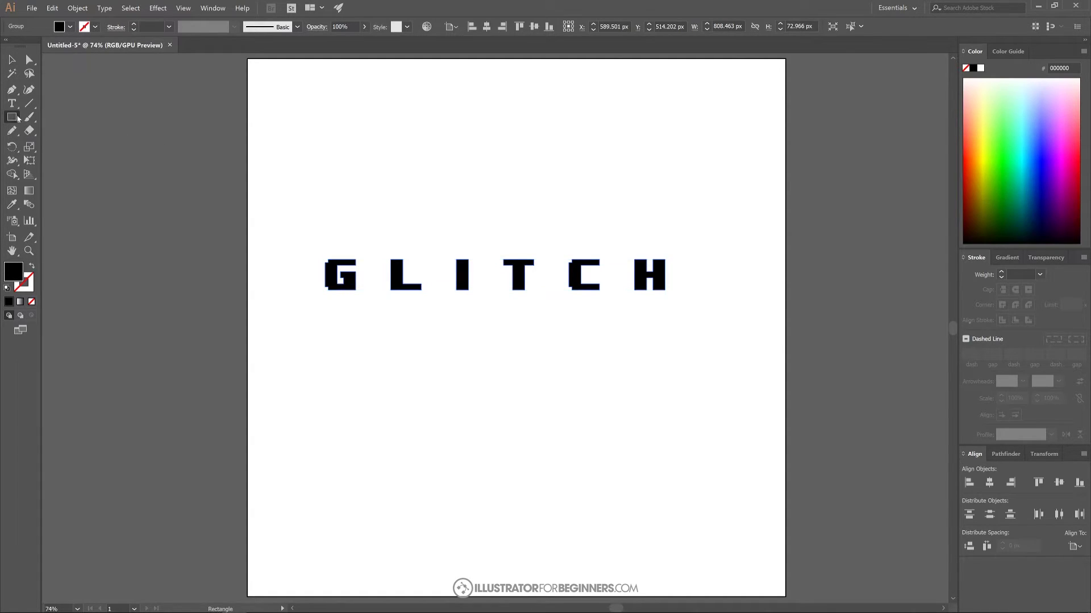
{"action": "left_click_drag", "start_coordinate": [296, 278], "coordinate": [711, 283]}
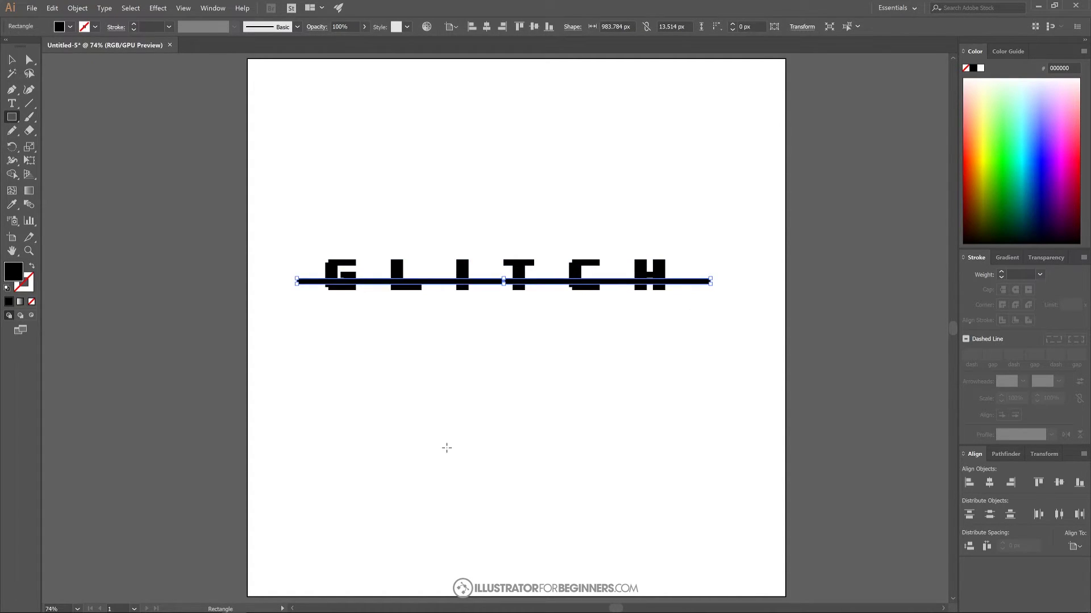
Fill the rectangle with red (F61500) and lower its opacity to 48%
{"action": "left_click", "coordinate": [975, 171]}
{"action": "left_click_drag", "start_coordinate": [975, 170], "coordinate": [967, 154]}
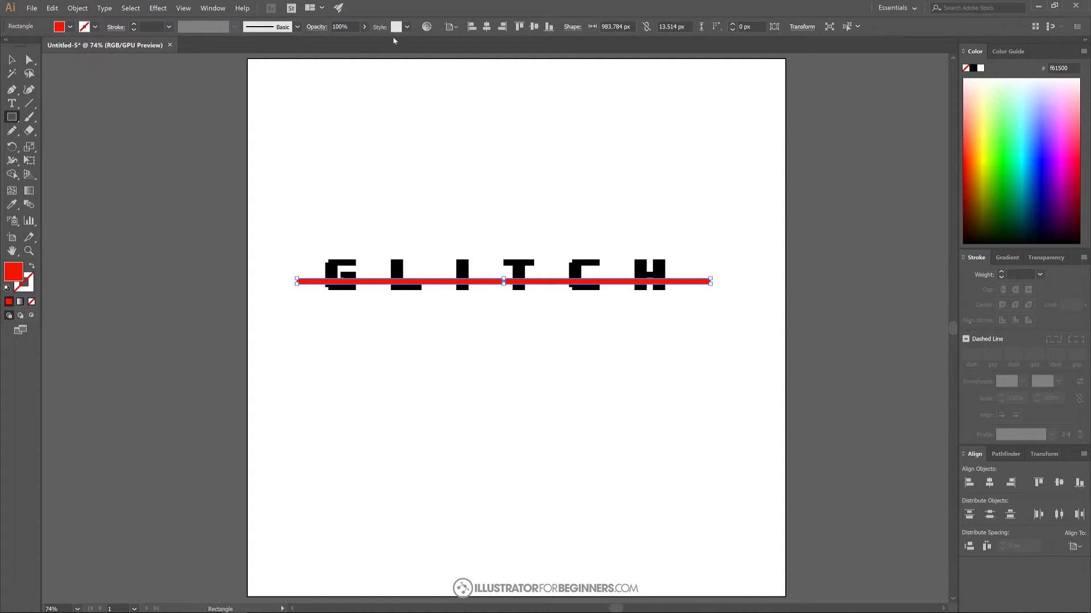
{"action": "left_click", "coordinate": [364, 26]}
{"action": "left_click_drag", "start_coordinate": [364, 42], "coordinate": [343, 43]}
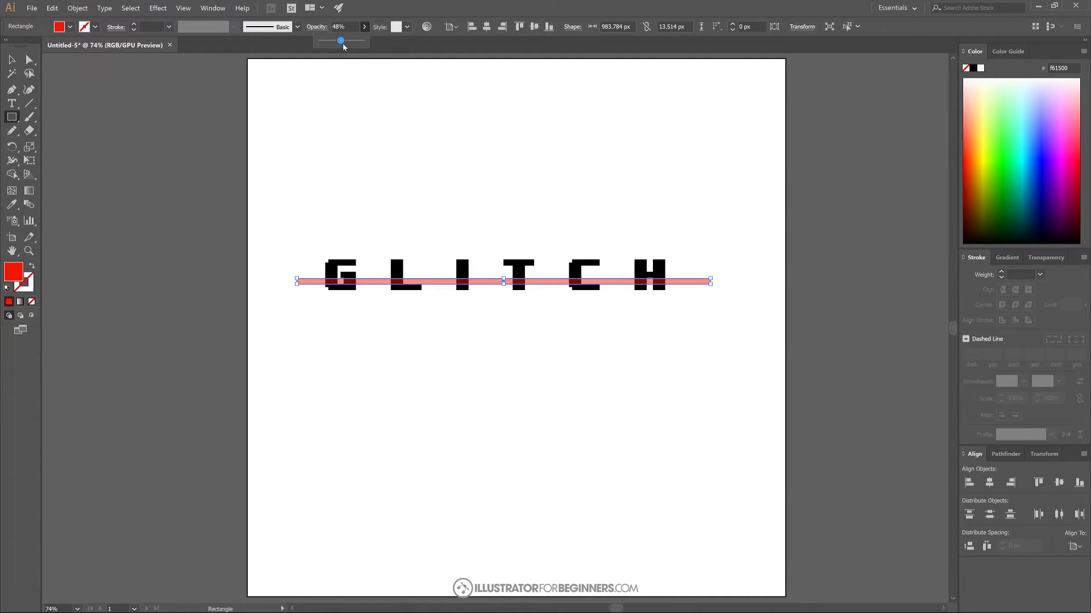
{"action": "left_click", "coordinate": [388, 49]}
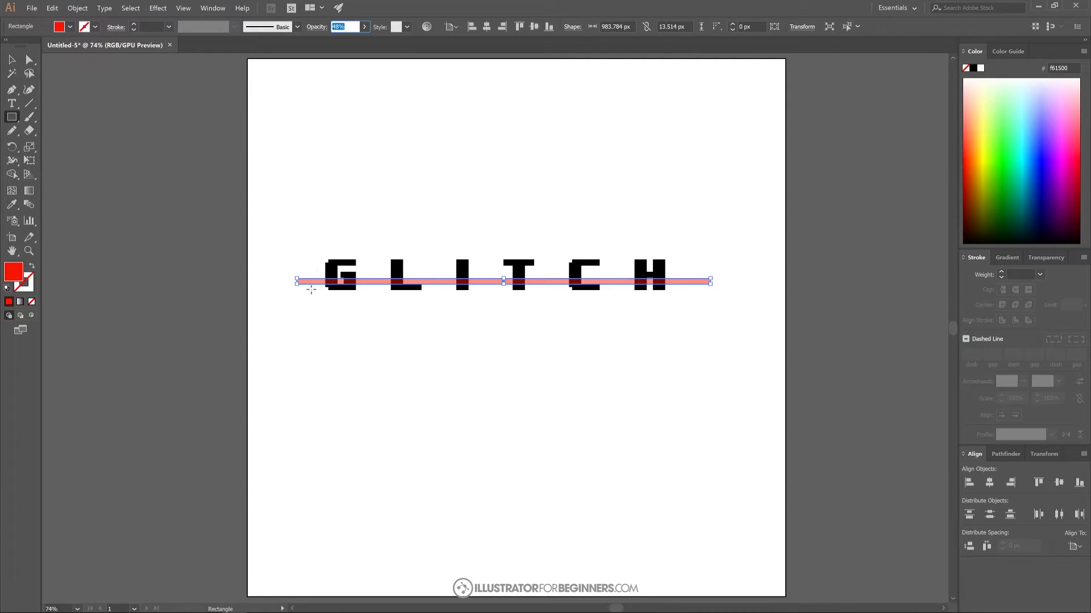
Align the red bar's lower edge with the lower-left notch of the G and shift it left past the letter
{"action": "scroll", "coordinate": [313, 279], "scroll_direction": "up", "scroll_amount": 5}
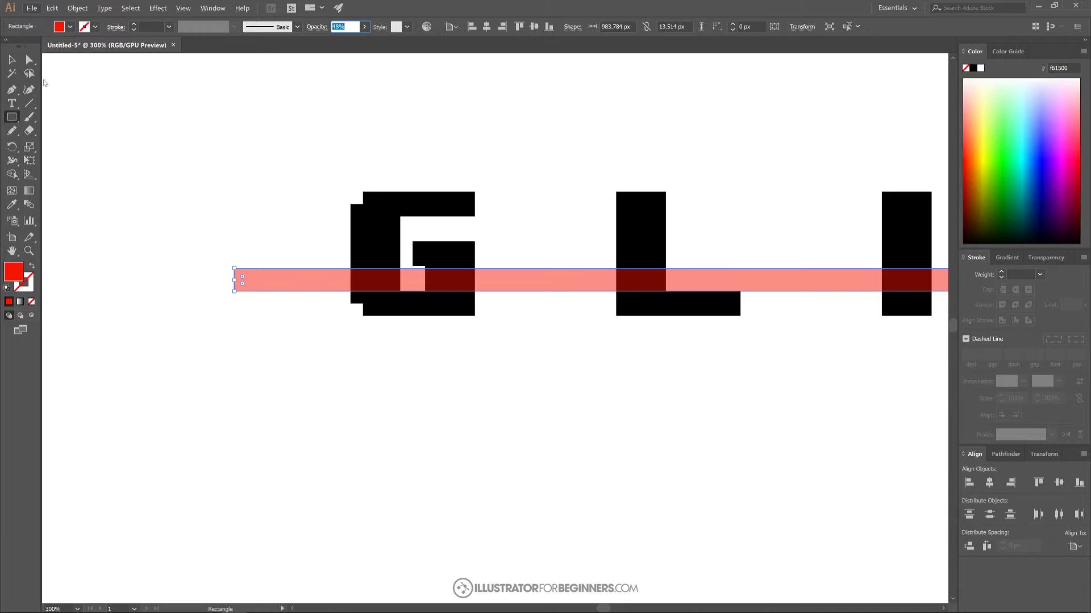
{"action": "left_click", "coordinate": [11, 59]}
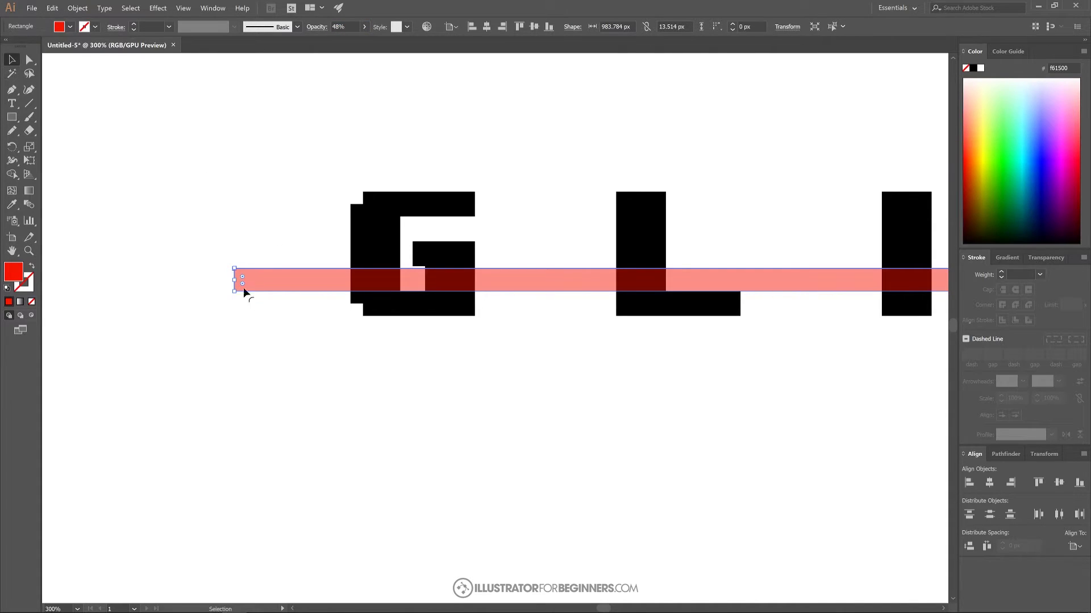
{"action": "key", "text": "a"}
{"action": "left_click_drag", "start_coordinate": [234, 292], "coordinate": [350, 305]}
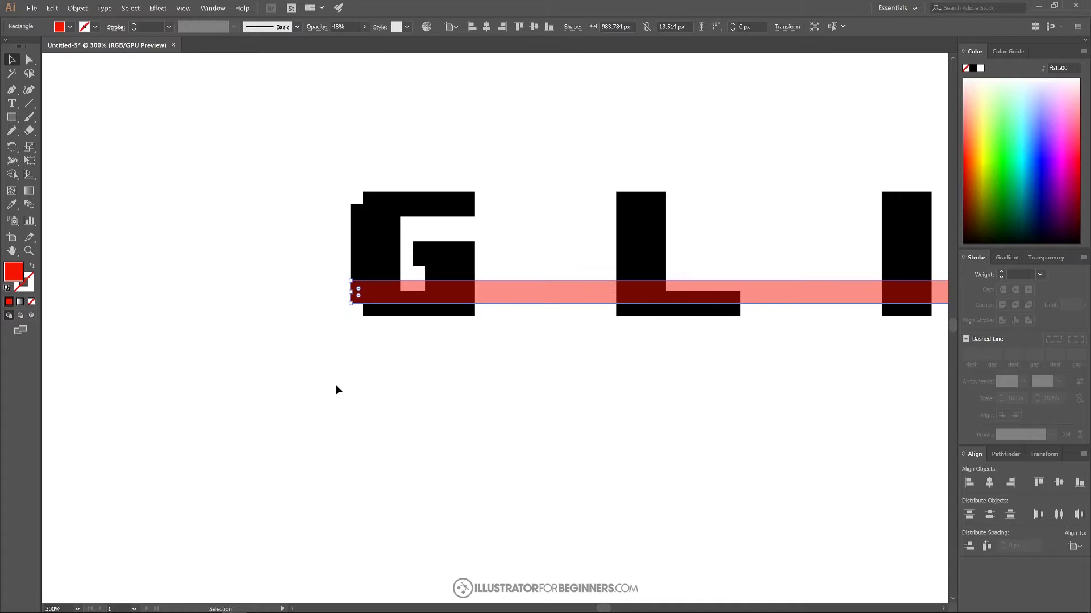
{"action": "left_click_drag", "start_coordinate": [827, 297], "coordinate": [696, 299]}
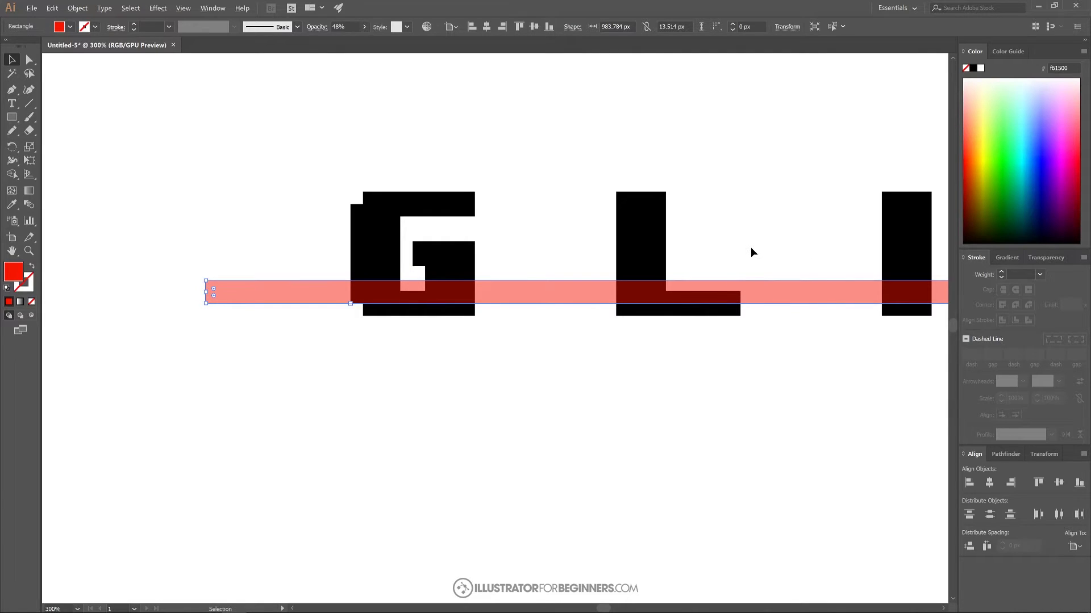
Reduce the red bar's height to about 11 px by lowering its top edge
{"action": "scroll", "coordinate": [751, 247], "scroll_direction": "down", "scroll_amount": 1}
{"action": "left_click_drag", "start_coordinate": [818, 238], "coordinate": [574, 291]}
{"action": "scroll", "coordinate": [612, 287], "scroll_direction": "down", "scroll_amount": 1}
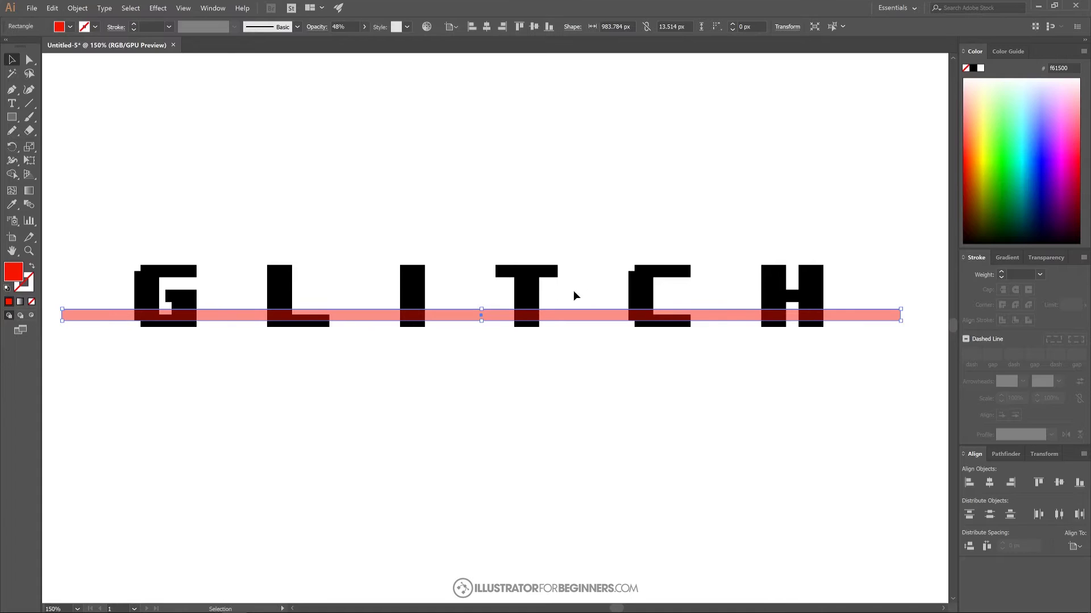
{"action": "mouse_move", "coordinate": [309, 231]}
{"action": "left_mouse_down"}
{"action": "mouse_move", "coordinate": [424, 253]}
{"action": "mouse_move", "coordinate": [323, 285]}
{"action": "mouse_move", "coordinate": [331, 260]}
{"action": "mouse_move", "coordinate": [309, 241]}
{"action": "left_mouse_up"}
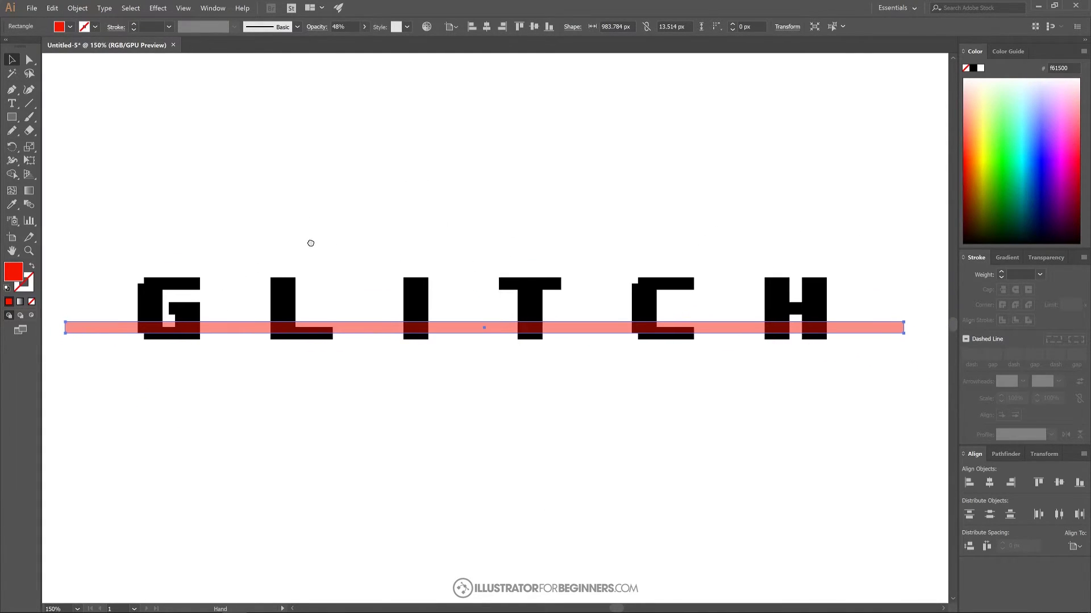
{"action": "left_click_drag", "start_coordinate": [318, 289], "coordinate": [319, 281]}
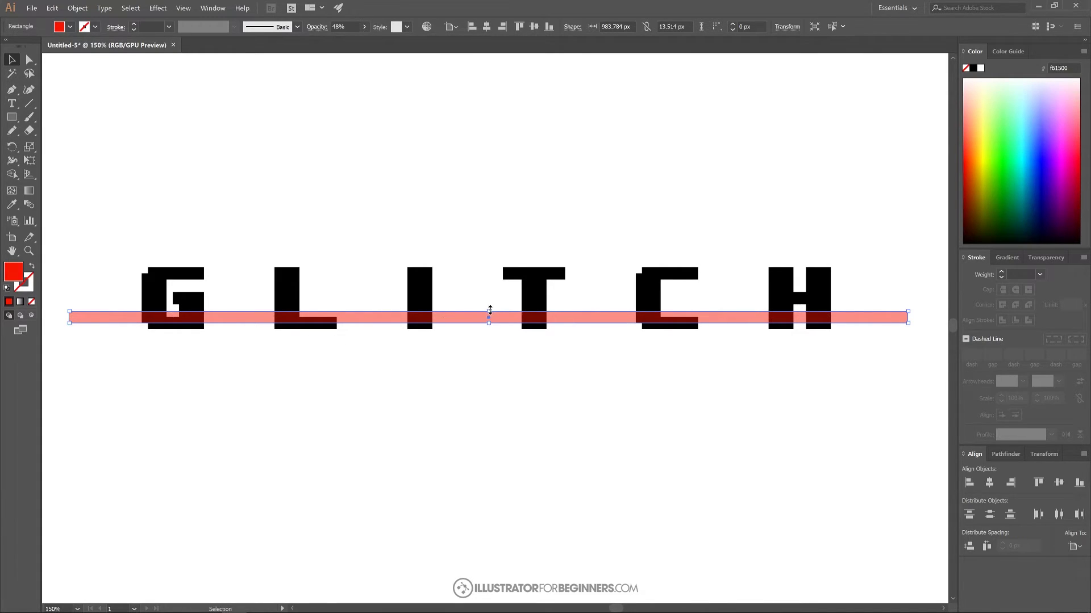
{"action": "left_click_drag", "start_coordinate": [488, 311], "coordinate": [498, 316]}
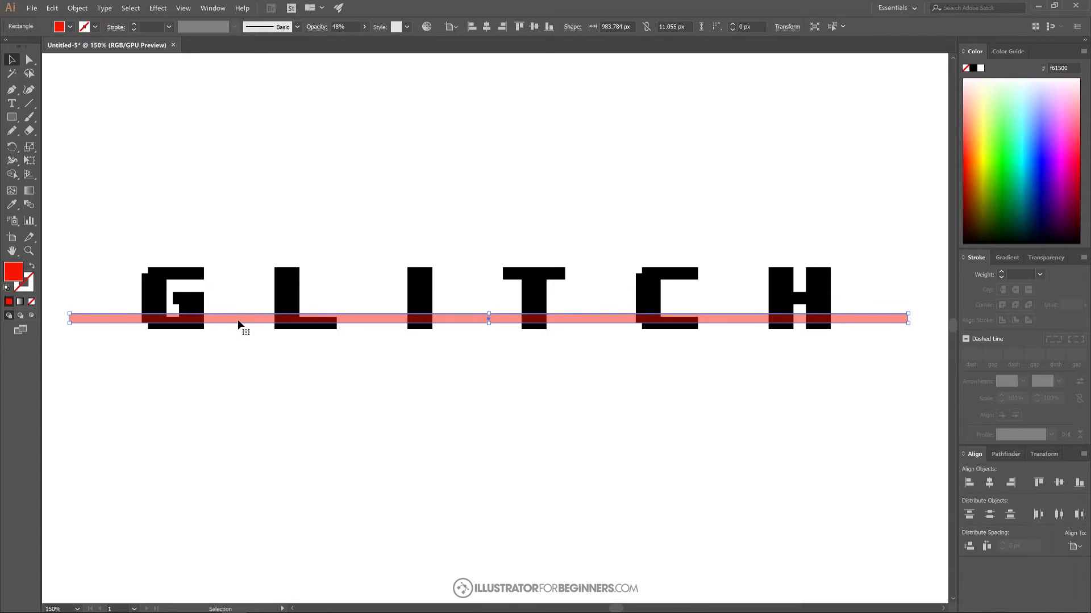
Duplicate the red bar across the middle of the letters and thin the copy to about 7 px high
{"action": "left_click_drag", "start_coordinate": [231, 321], "coordinate": [235, 302]}
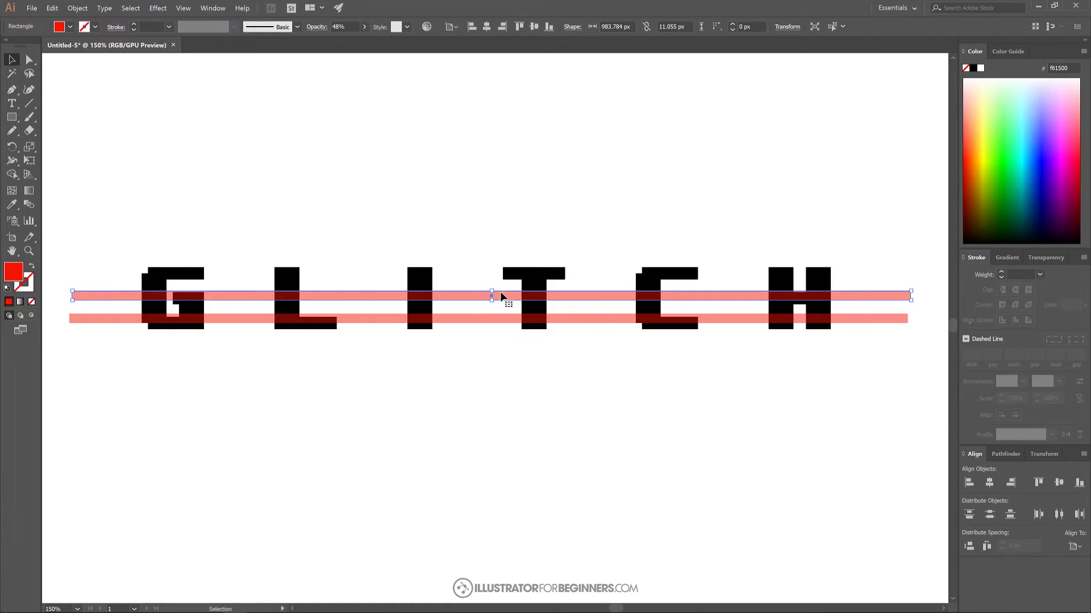
{"action": "left_click_drag", "start_coordinate": [493, 291], "coordinate": [501, 296]}
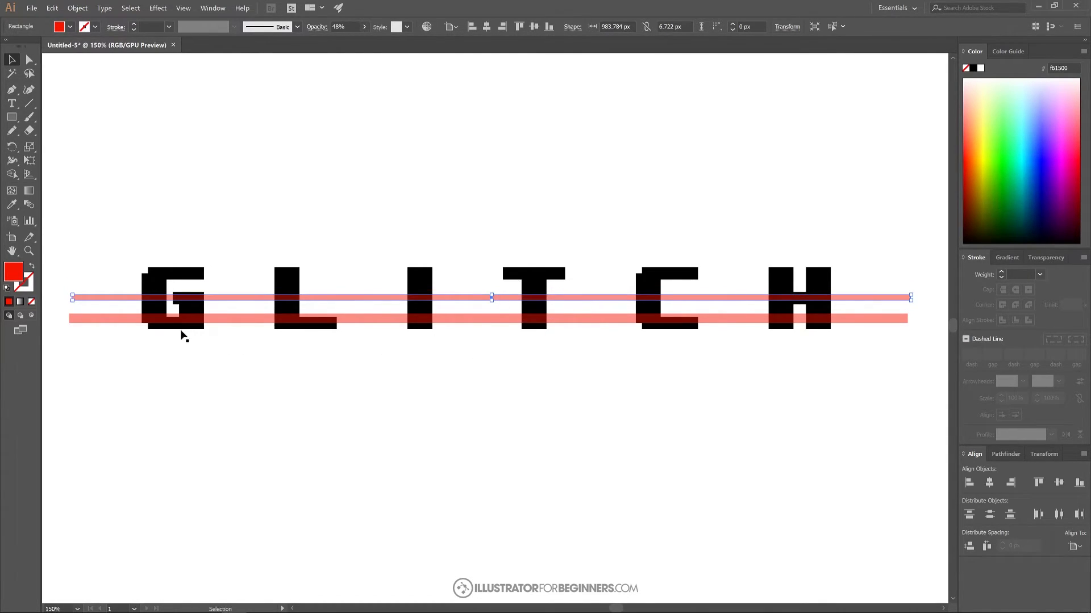
Align the thin bar's top edge with the top of the G's inner arm and slide it left across the whole word
{"action": "key", "text": "a"}
{"action": "left_click_drag", "start_coordinate": [75, 298], "coordinate": [173, 296]}
{"action": "left_click_drag", "start_coordinate": [614, 295], "coordinate": [511, 304]}
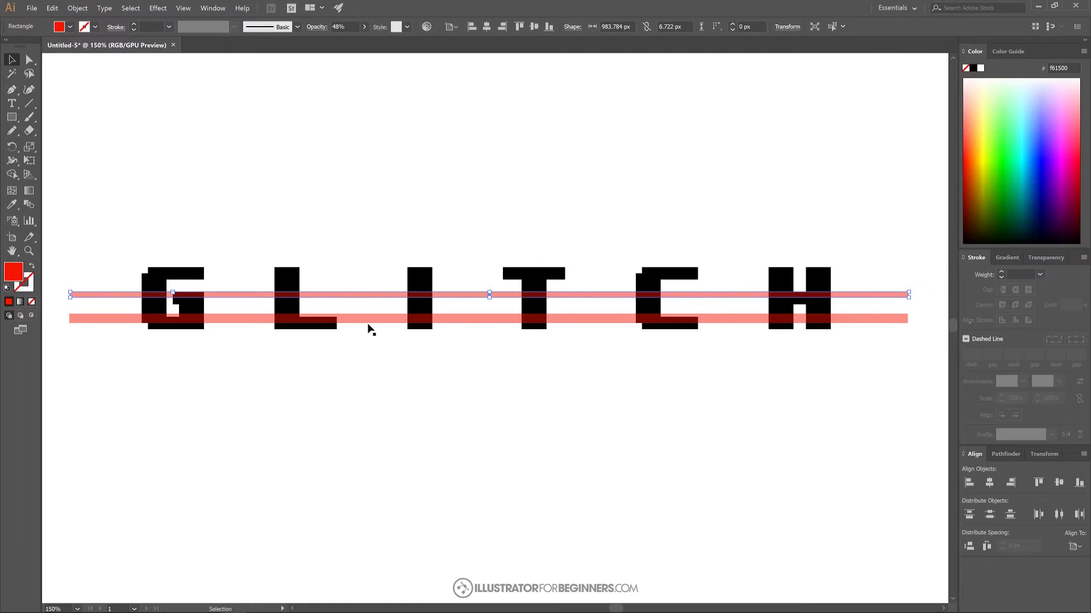
Duplicate the thin bar at the G's upper-left notch, enlarge its height to about 13 px and slide it left across the word
{"action": "left_click_drag", "start_coordinate": [351, 301], "coordinate": [359, 273]}
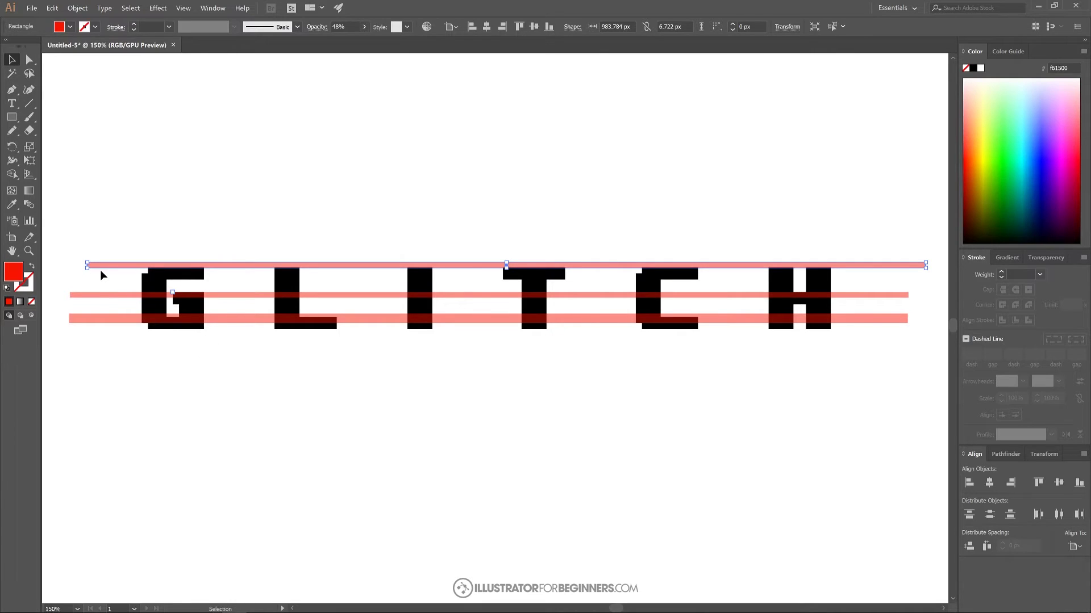
{"action": "left_click_drag", "start_coordinate": [92, 268], "coordinate": [142, 276]}
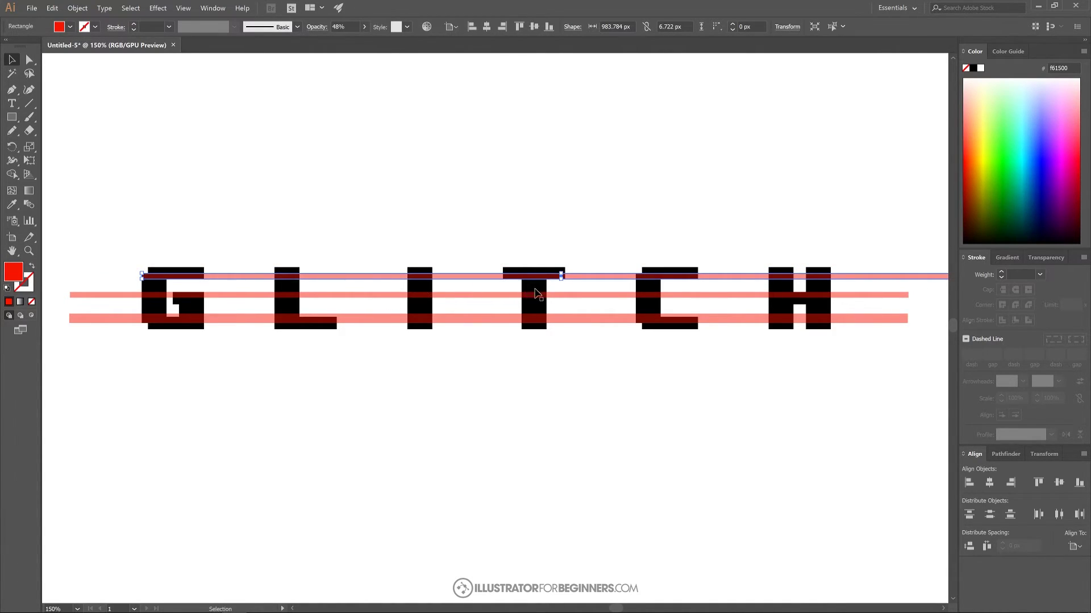
{"action": "left_click_drag", "start_coordinate": [561, 277], "coordinate": [540, 280]}
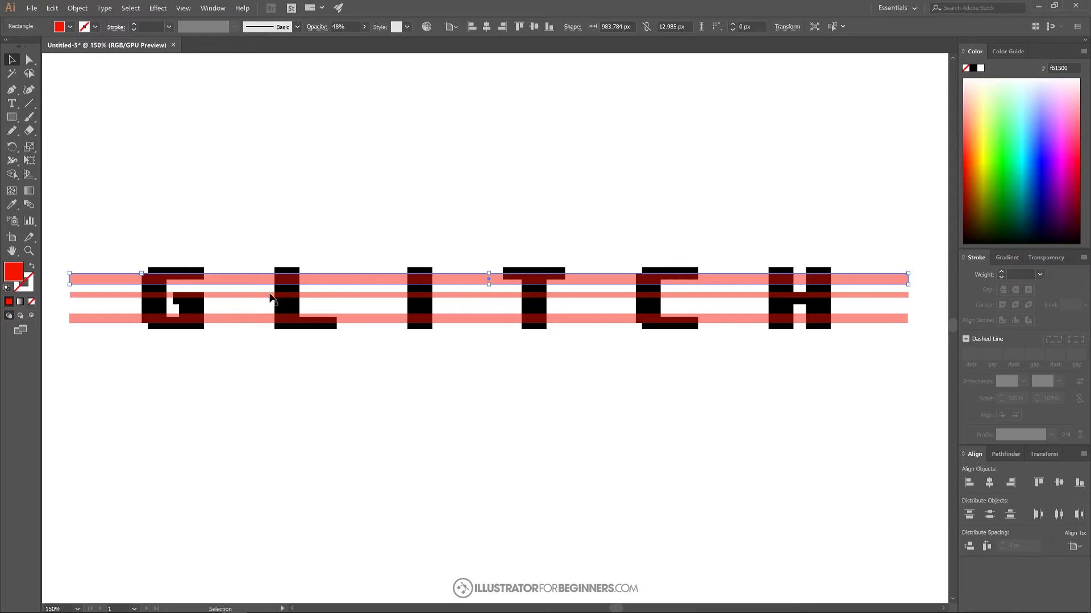
Select the letters and bars together and use the Shape Builder to remove the bar parts before the G and between G and L
{"action": "left_click_drag", "start_coordinate": [70, 171], "coordinate": [920, 360]}
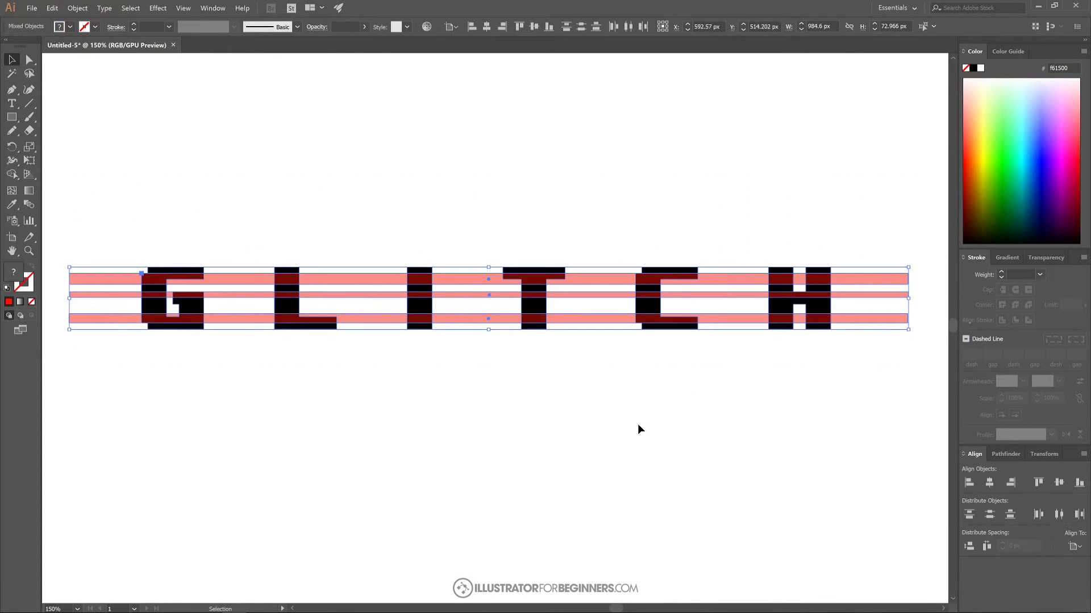
{"action": "left_click", "coordinate": [12, 175]}
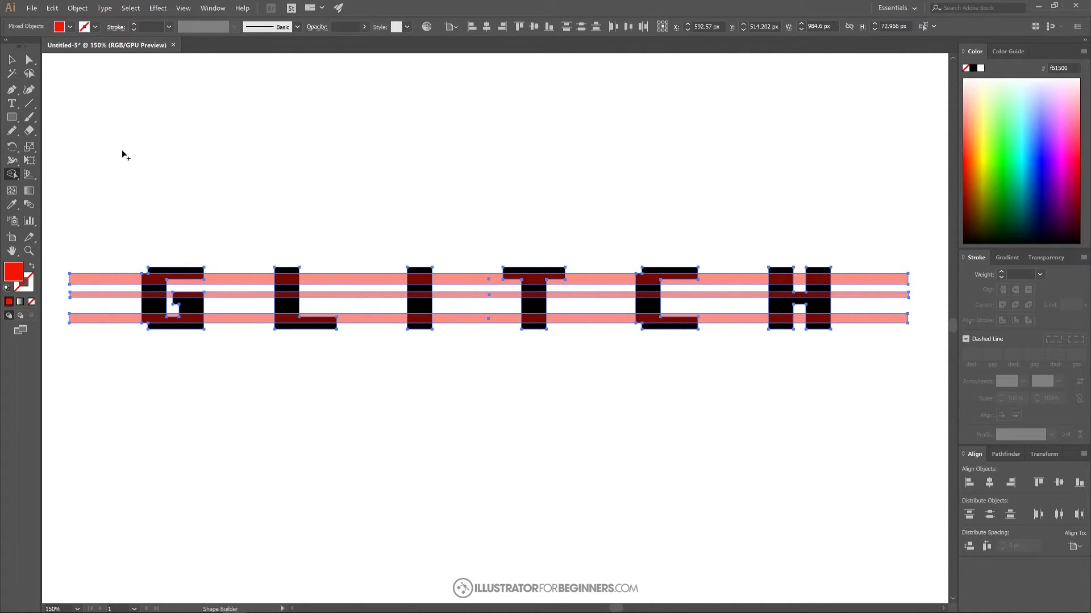
{"action": "left_click_drag", "start_coordinate": [124, 183], "coordinate": [107, 391]}
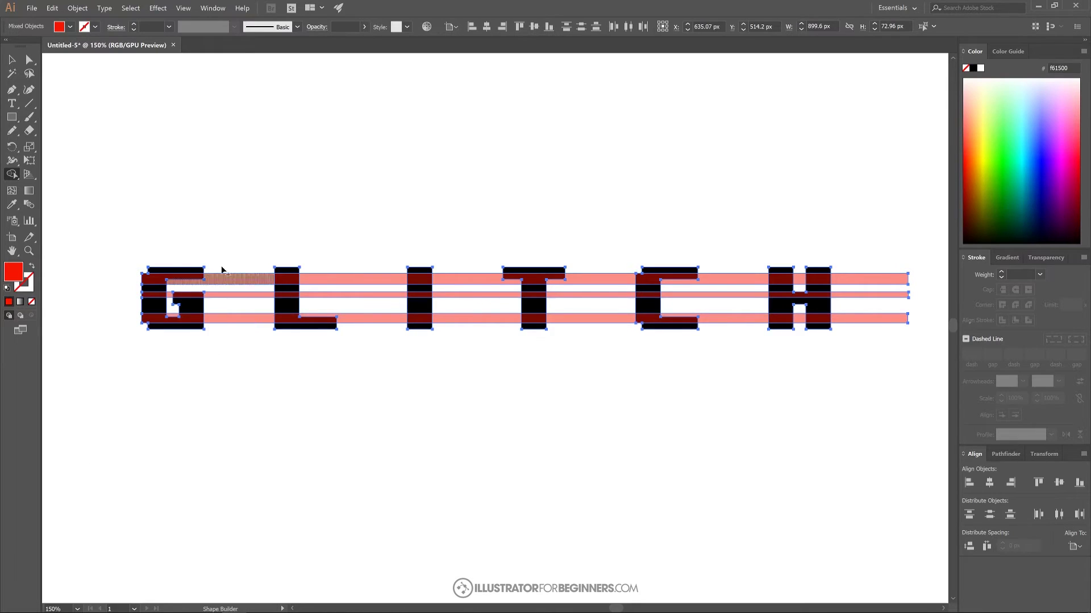
{"action": "left_click_drag", "start_coordinate": [232, 257], "coordinate": [235, 366]}
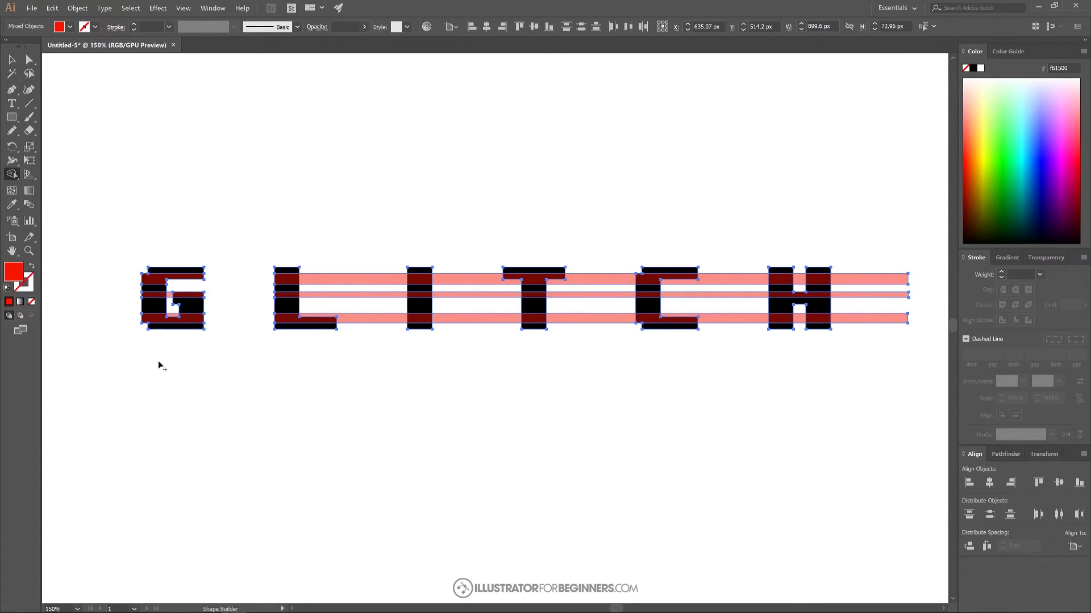
Remove the leftover bar pieces inside the opening of the G with the Shape Builder
{"action": "scroll", "coordinate": [166, 292], "scroll_direction": "up", "scroll_amount": 4}
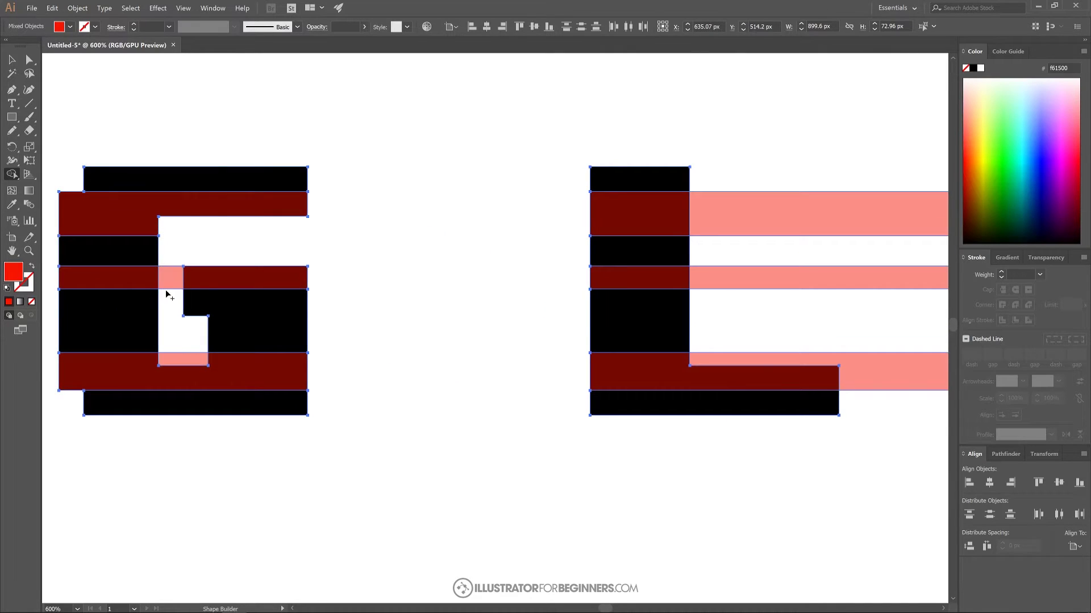
{"action": "left_click_drag", "start_coordinate": [170, 275], "coordinate": [168, 341]}
{"action": "left_click", "coordinate": [176, 359], "text": "alt"}
Remove the bar segments between L and I and between I and T with the Shape Builder
{"action": "scroll", "coordinate": [427, 318], "scroll_direction": "down", "scroll_amount": 2}
{"action": "scroll", "coordinate": [635, 297], "scroll_direction": "right", "scroll_amount": 3}
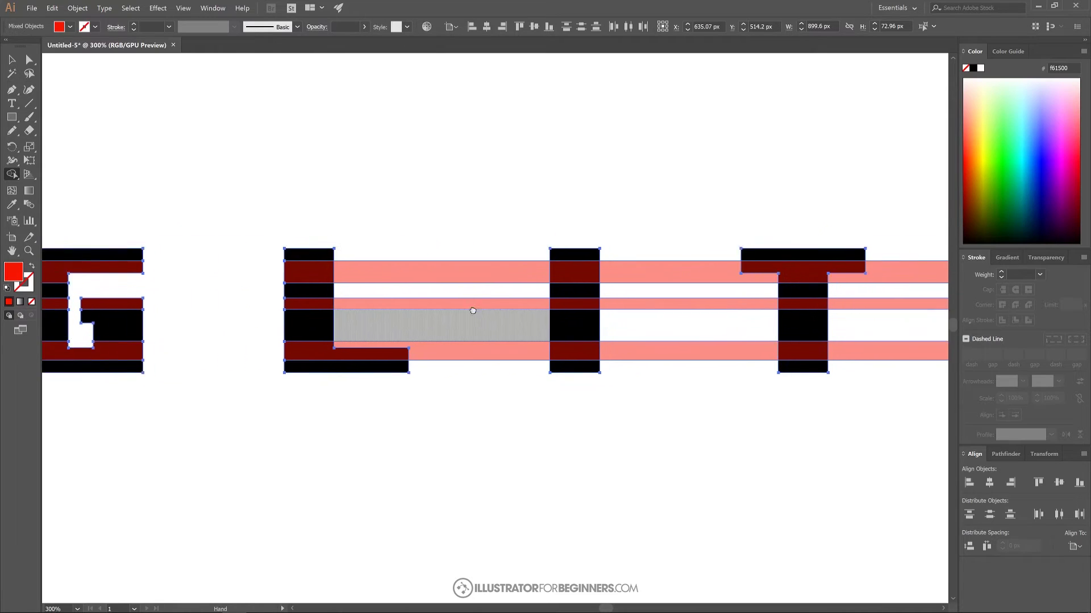
{"action": "scroll", "coordinate": [522, 321], "scroll_direction": "down", "scroll_amount": 1}
{"action": "scroll", "coordinate": [540, 316], "scroll_direction": "up", "scroll_amount": 1}
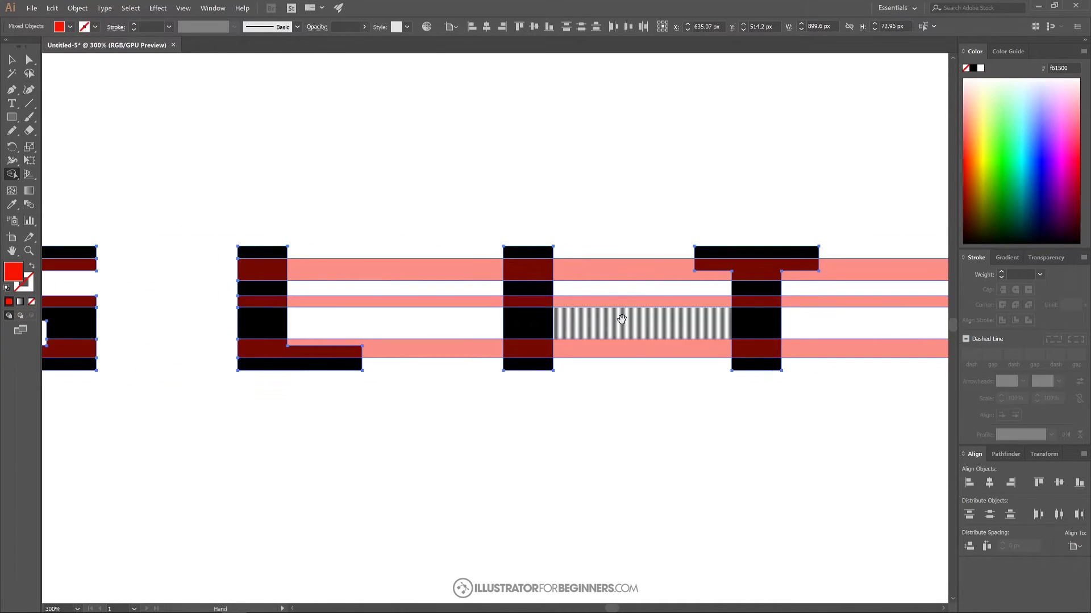
{"action": "scroll", "coordinate": [469, 309], "scroll_direction": "down", "scroll_amount": 1}
{"action": "left_click_drag", "start_coordinate": [454, 250], "coordinate": [463, 372]}
{"action": "scroll", "coordinate": [505, 341], "scroll_direction": "right", "scroll_amount": 4}
{"action": "left_click_drag", "start_coordinate": [331, 256], "coordinate": [332, 376]}
Remove the bar segments between T and C, between C and H, and inside the H's openings
{"action": "left_click_drag", "start_coordinate": [622, 311], "coordinate": [516, 309]}
{"action": "left_click_drag", "start_coordinate": [401, 241], "coordinate": [386, 382]}
{"action": "left_click_drag", "start_coordinate": [638, 288], "coordinate": [543, 288]}
{"action": "left_click_drag", "start_coordinate": [463, 239], "coordinate": [465, 370]}
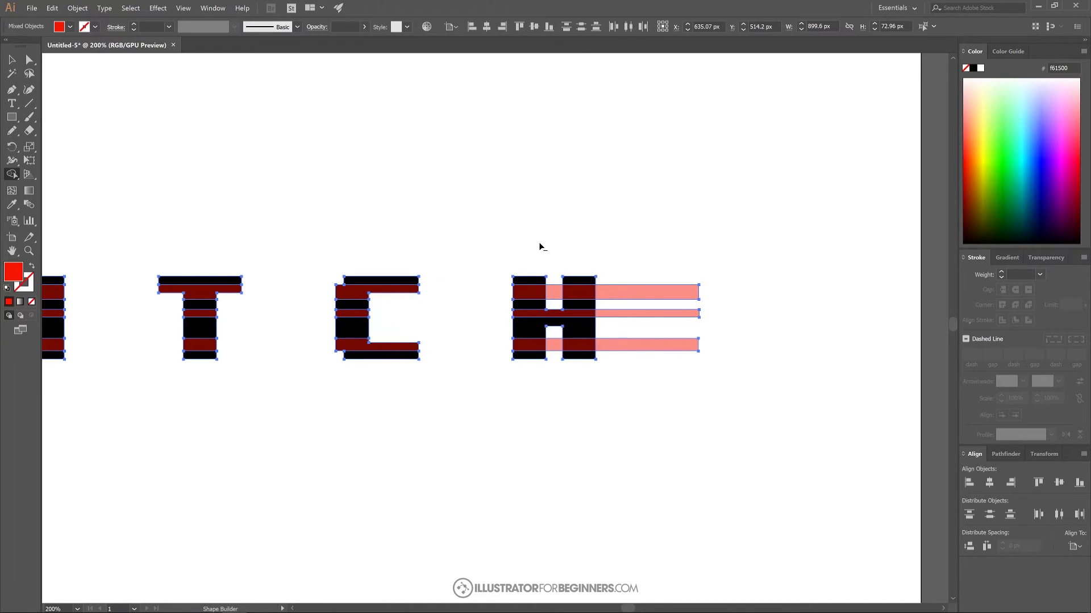
{"action": "left_click_drag", "start_coordinate": [554, 267], "coordinate": [559, 370]}
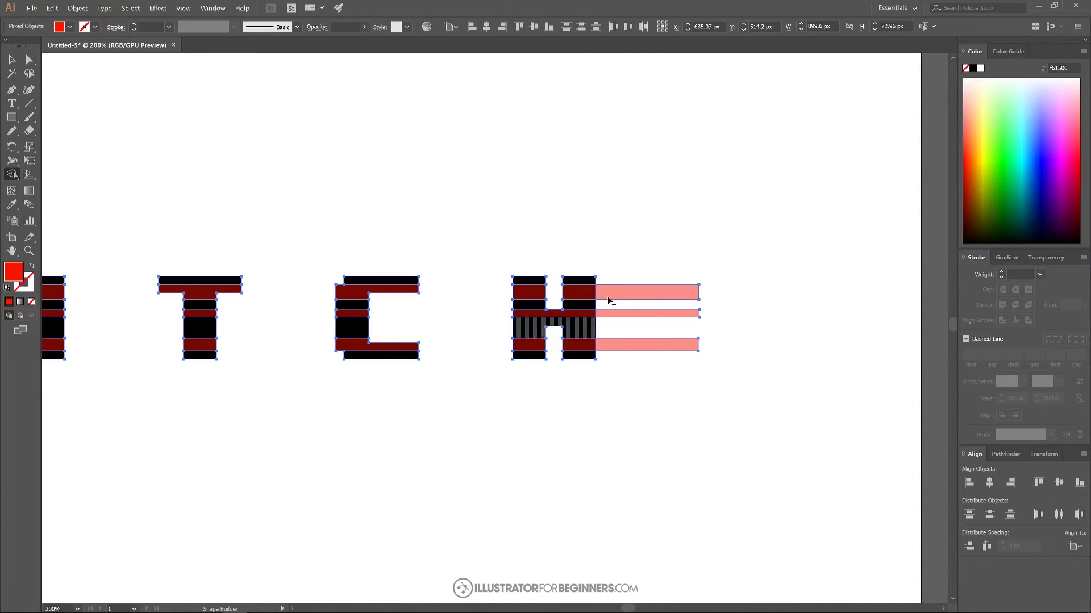
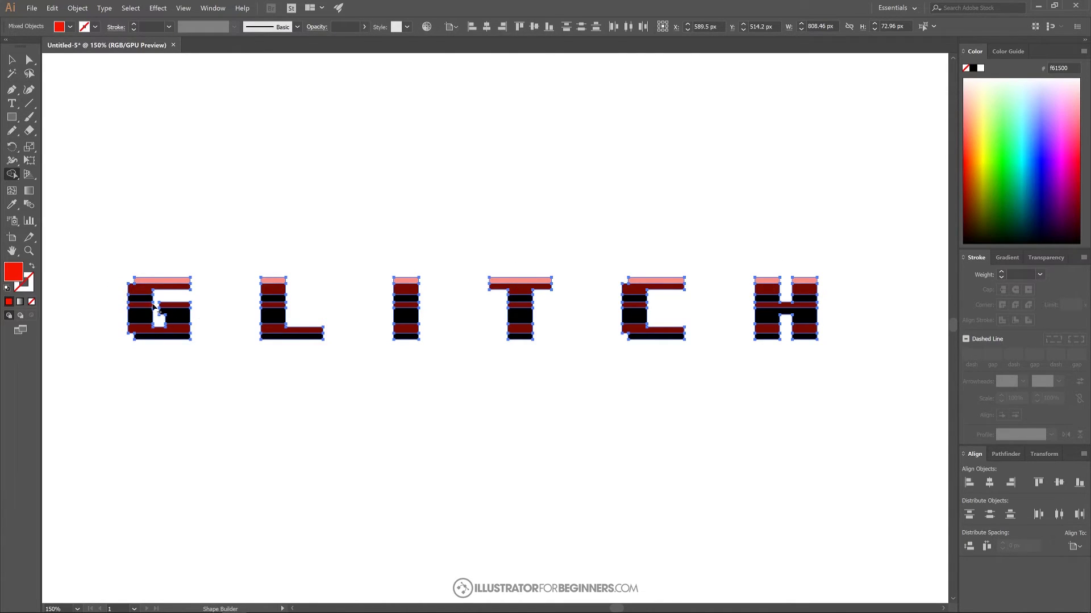
Merge each remaining horizontal row of letter slices below the top one across the word with the Shape Builder, then deselect everything
{"action": "left_click_drag", "start_coordinate": [110, 287], "coordinate": [835, 294]}
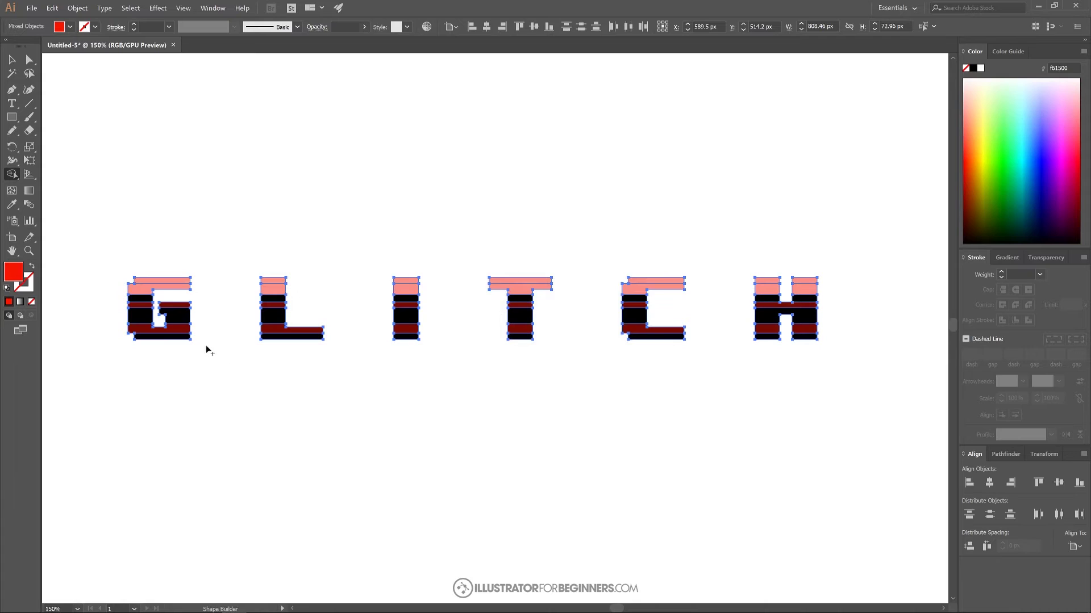
{"action": "left_click_drag", "start_coordinate": [114, 298], "coordinate": [841, 300]}
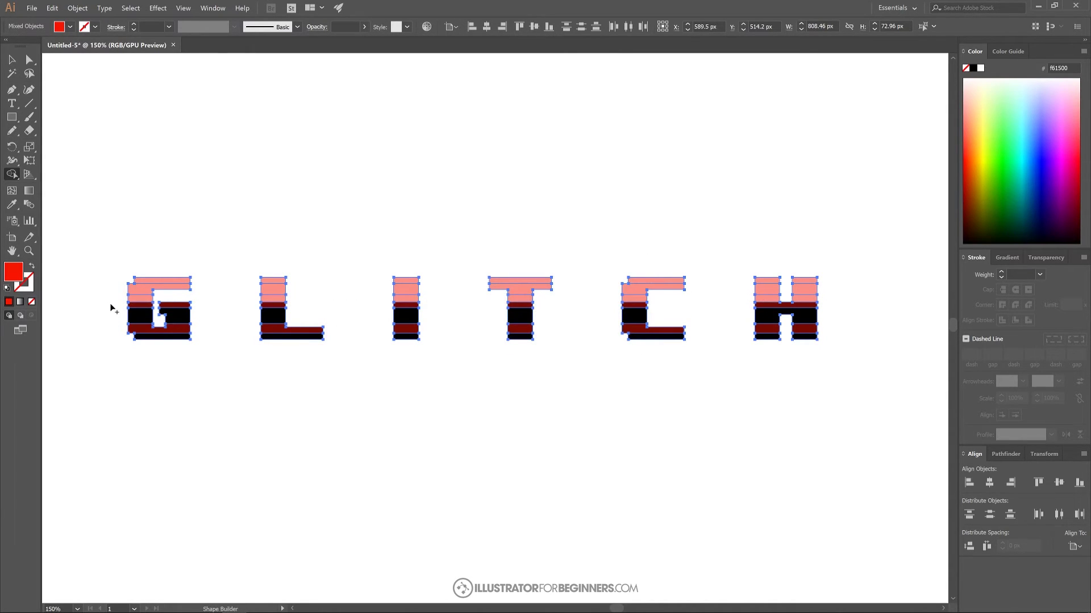
{"action": "left_click_drag", "start_coordinate": [113, 305], "coordinate": [830, 307]}
{"action": "key", "text": "Return"}
{"action": "mouse_move", "coordinate": [102, 314]}
{"action": "left_mouse_down"}
{"action": "mouse_move", "coordinate": [704, 301]}
{"action": "mouse_move", "coordinate": [833, 316]}
{"action": "left_mouse_up"}
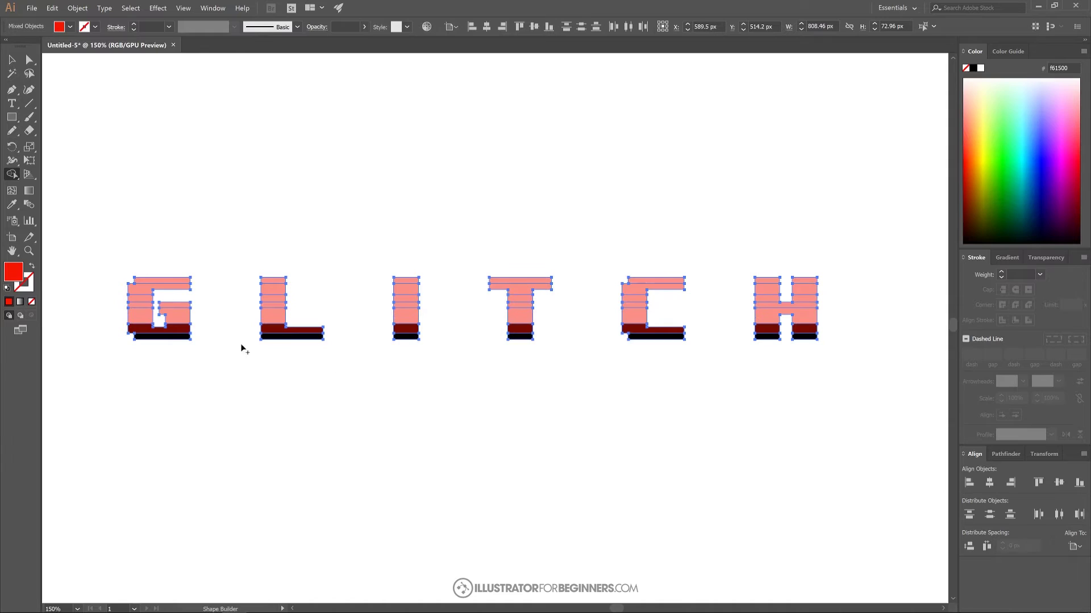
{"action": "left_click_drag", "start_coordinate": [106, 330], "coordinate": [823, 332]}
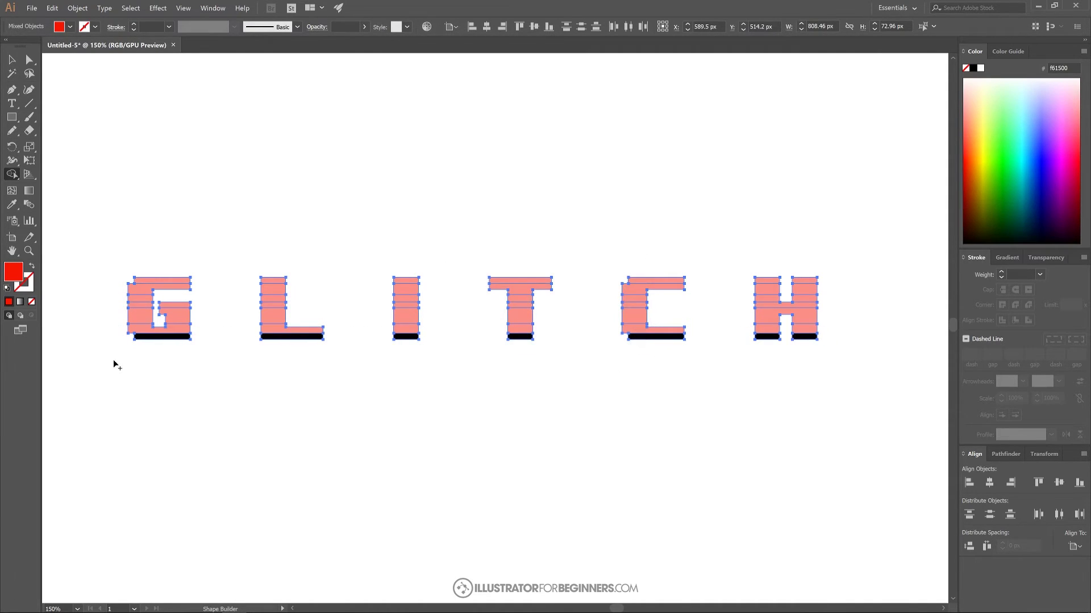
{"action": "mouse_move", "coordinate": [124, 348]}
{"action": "left_mouse_down"}
{"action": "mouse_move", "coordinate": [957, 343]}
{"action": "mouse_move", "coordinate": [693, 348]}
{"action": "mouse_move", "coordinate": [719, 340]}
{"action": "left_mouse_up"}
{"action": "scroll", "coordinate": [358, 363], "scroll_direction": "left", "scroll_amount": 4}
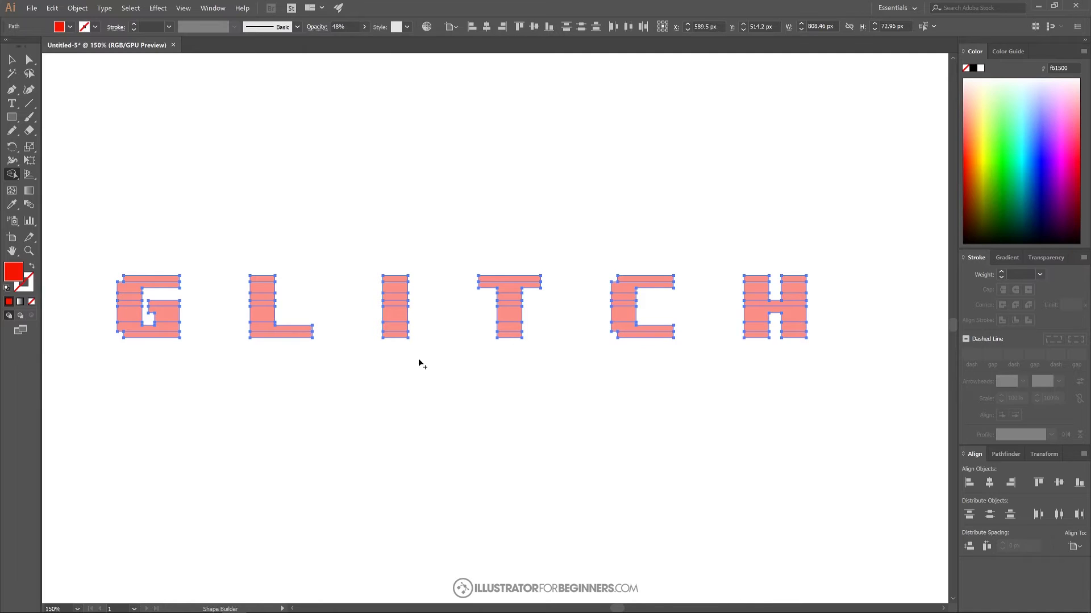
{"action": "key", "text": "v"}
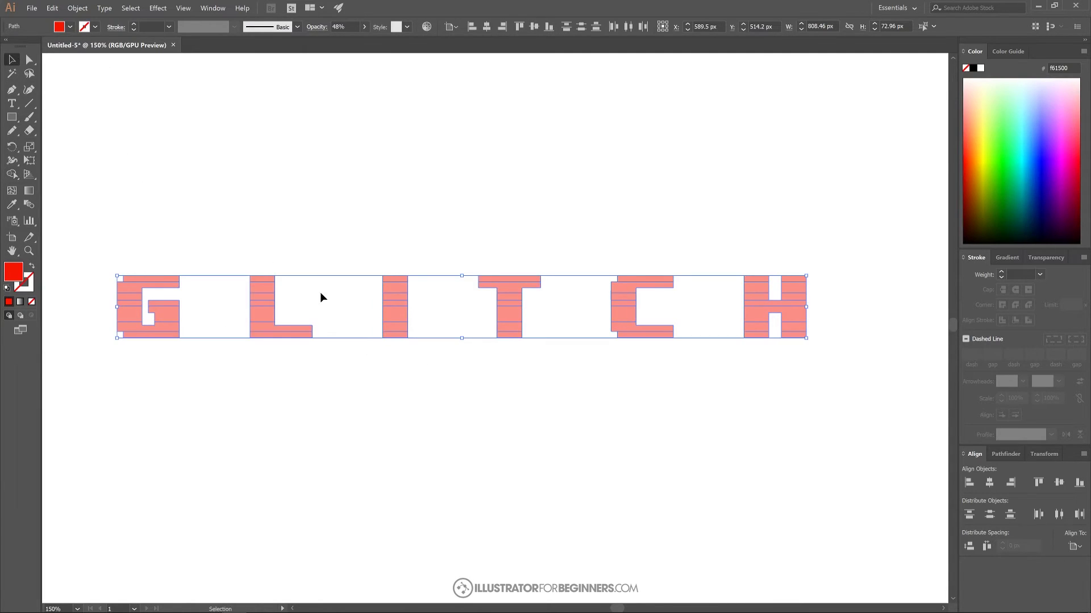
{"action": "left_click", "coordinate": [396, 166]}
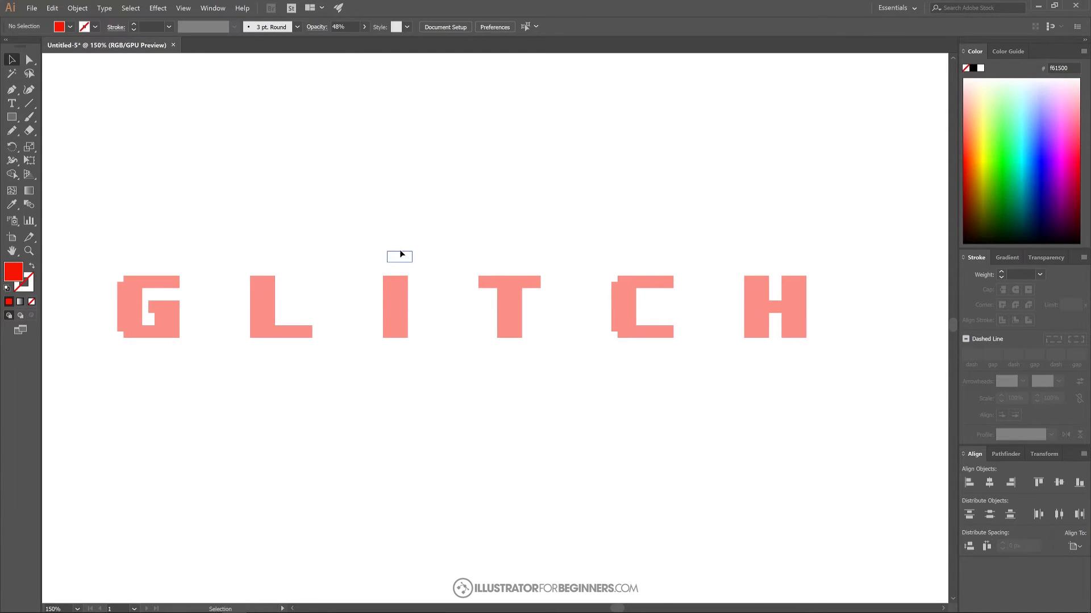
Try pulling individual slices of the I, T and C out of their letters
{"action": "left_click_drag", "start_coordinate": [400, 254], "coordinate": [401, 252]}
{"action": "left_click_drag", "start_coordinate": [401, 306], "coordinate": [422, 343]}
{"action": "left_click_drag", "start_coordinate": [506, 304], "coordinate": [520, 257]}
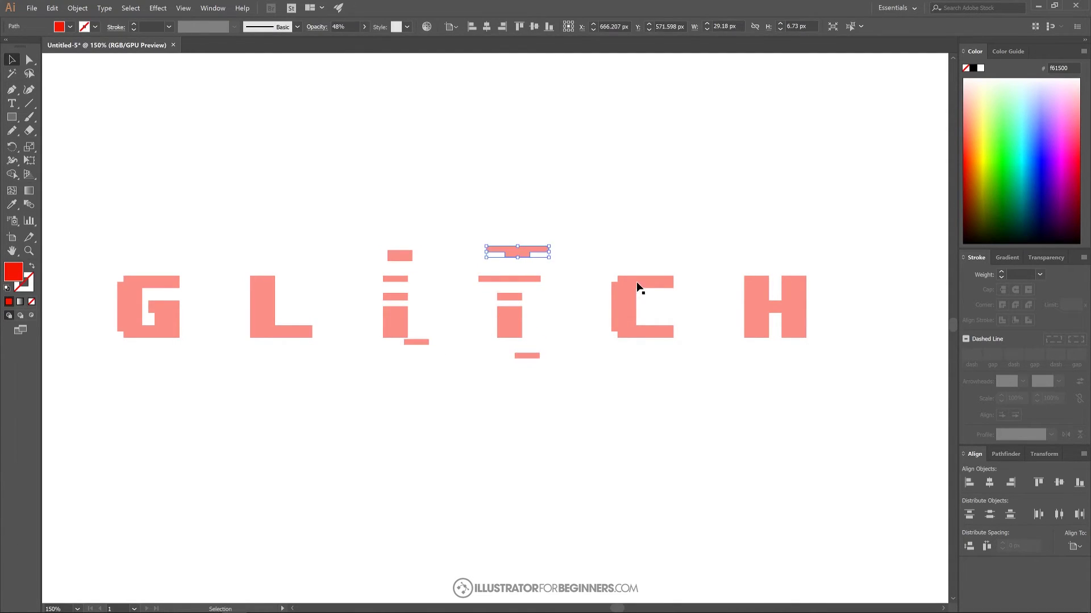
{"action": "left_click_drag", "start_coordinate": [629, 284], "coordinate": [632, 254]}
{"action": "left_click_drag", "start_coordinate": [625, 315], "coordinate": [616, 330]}
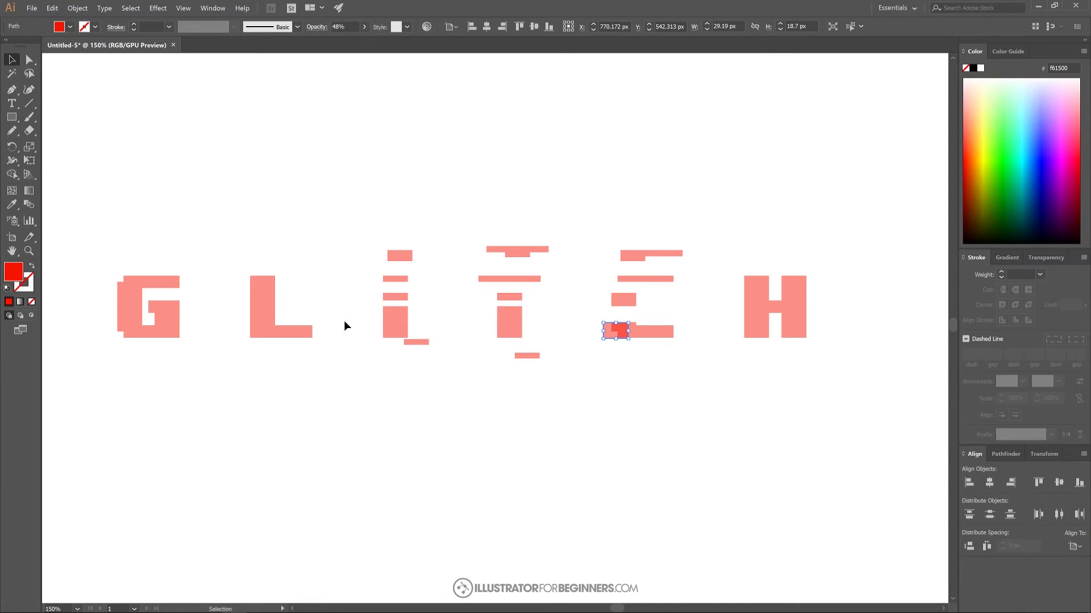
Undo the moves of the I, T and C slices and clear the selection
{"action": "key", "text": "ctrl+z"}
{"action": "key", "text": "ctrl+z"}
{"action": "key", "text": "ctrl+z"}
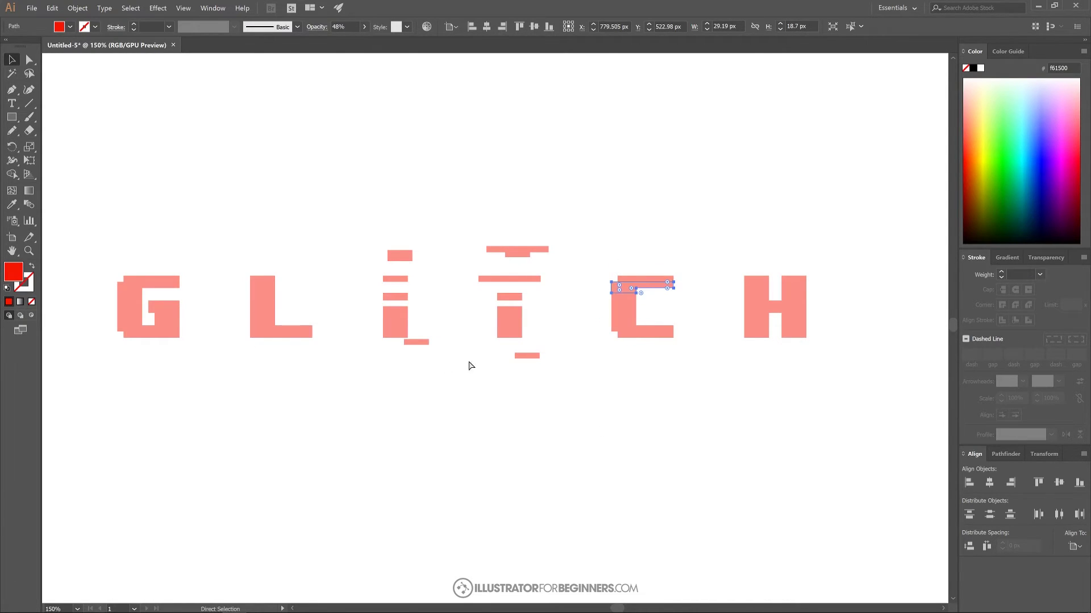
{"action": "key", "text": "ctrl+z"}
{"action": "key", "text": "ctrl+z"}
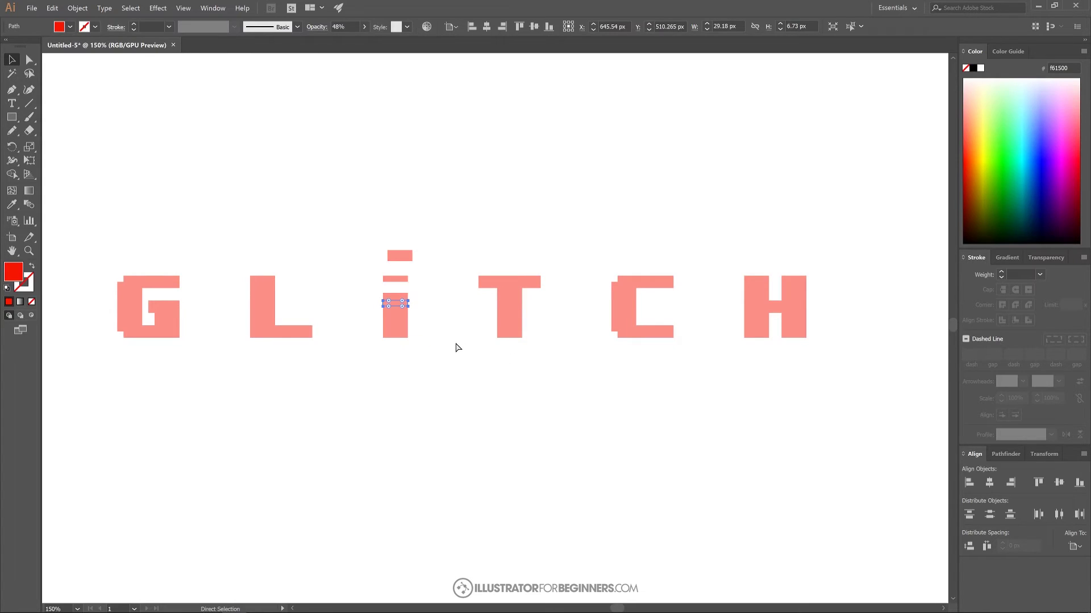
{"action": "key", "text": "ctrl+z"}
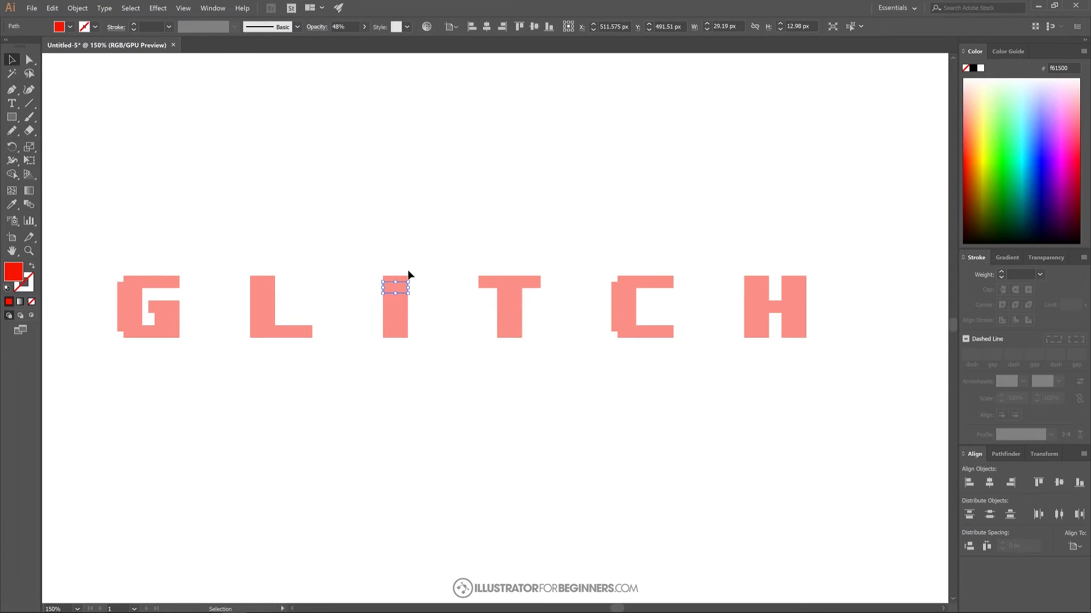
{"action": "left_click", "coordinate": [443, 205]}
Select the top row of slices across all letters, fill it with black and make it a compound path
{"action": "left_click_drag", "start_coordinate": [70, 197], "coordinate": [836, 279]}
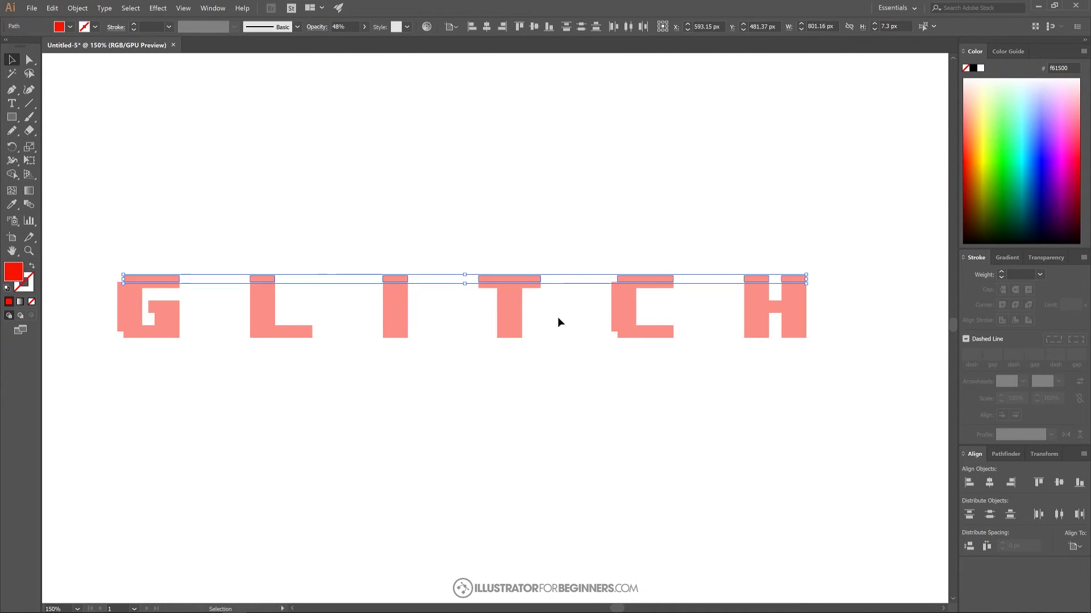
{"action": "left_click", "coordinate": [974, 68]}
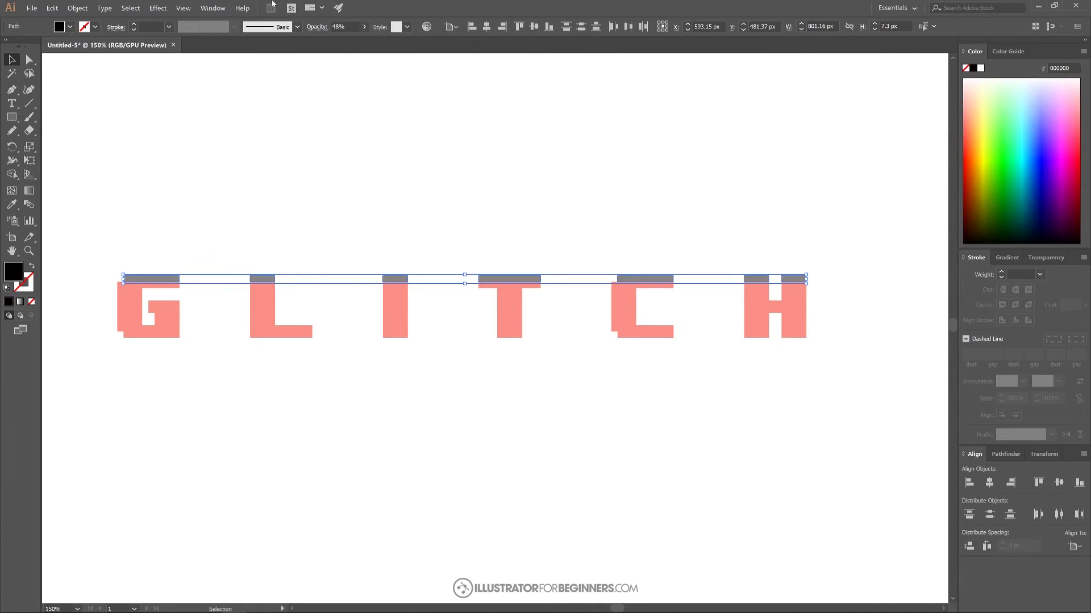
{"action": "left_click", "coordinate": [77, 9]}
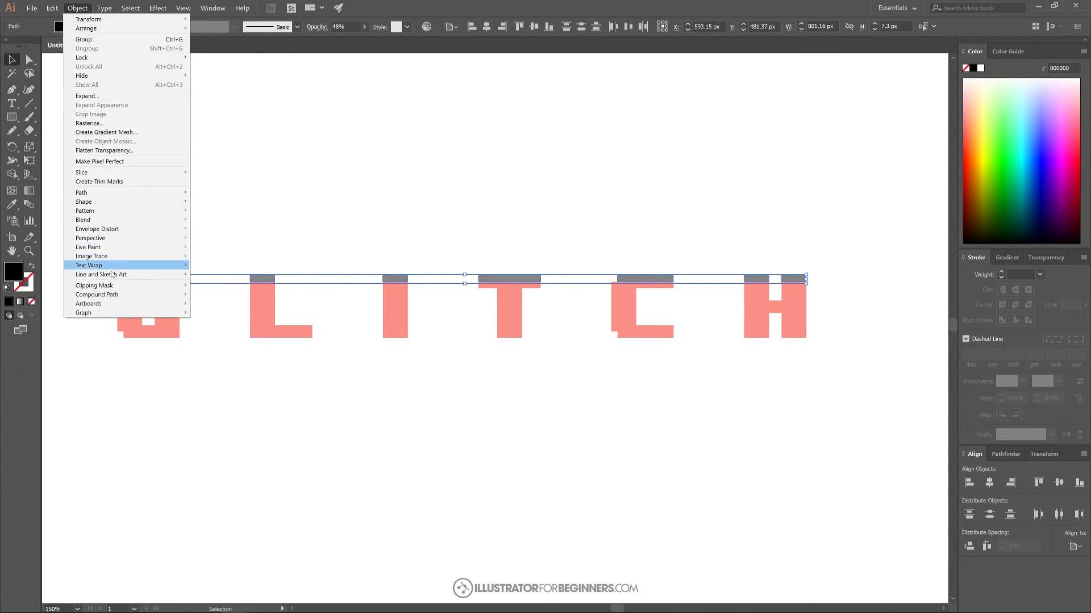
{"action": "mouse_move", "coordinate": [112, 295]}
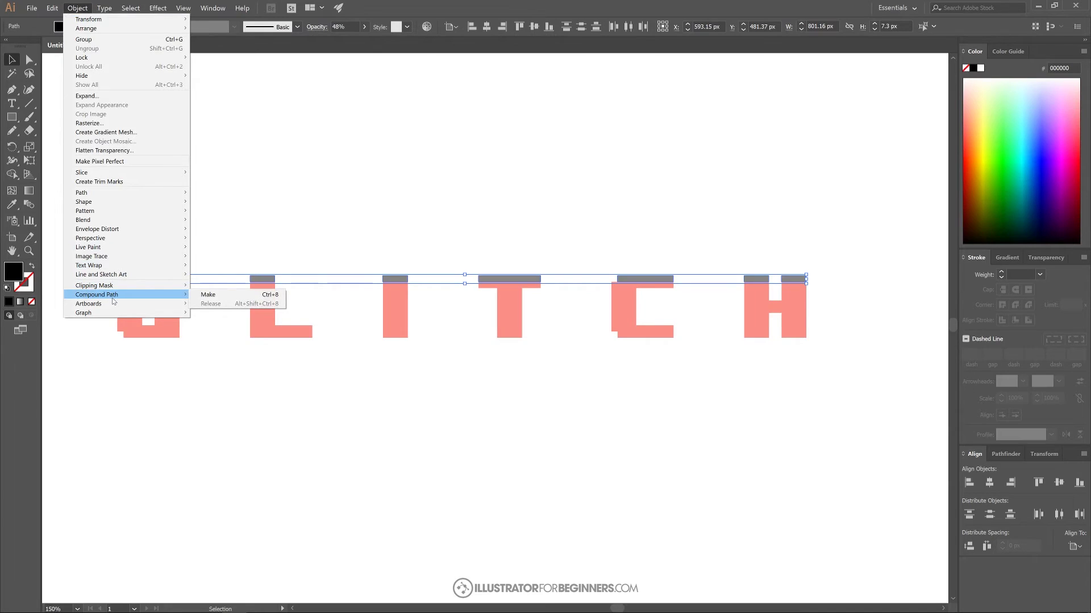
{"action": "left_click", "coordinate": [211, 295]}
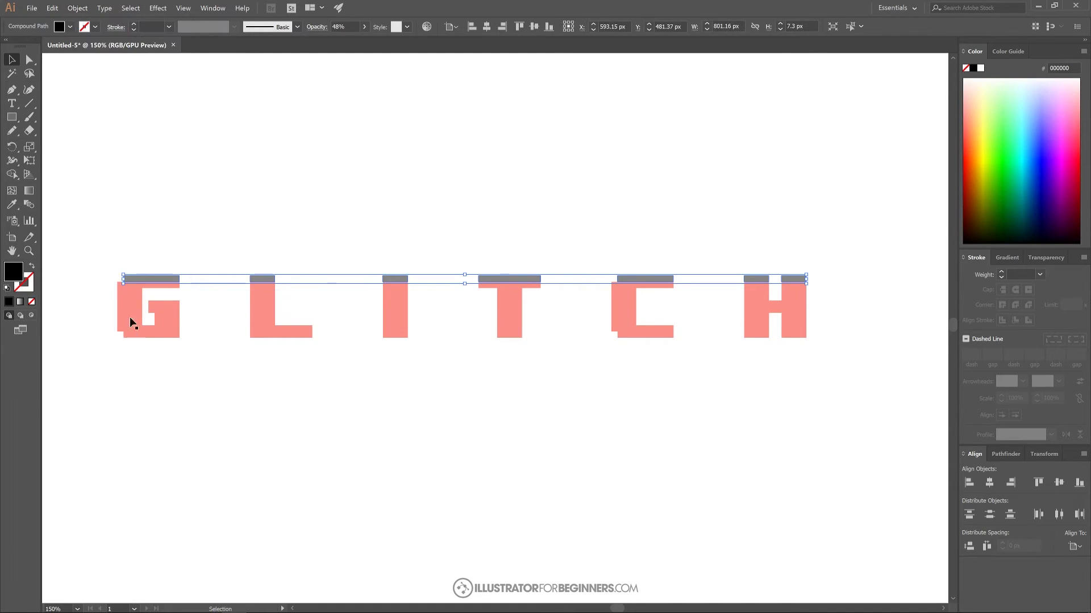
Try moving the black top row as one piece above the letters, then undo the move and deselect it
{"action": "left_click", "coordinate": [563, 183]}
{"action": "left_click_drag", "start_coordinate": [506, 279], "coordinate": [521, 254]}
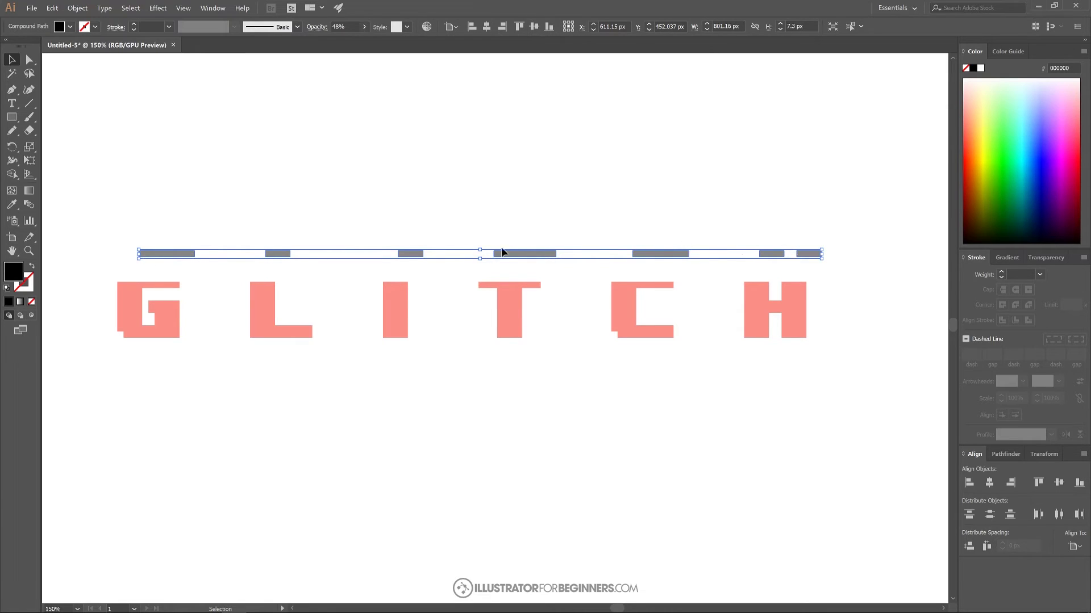
{"action": "key", "text": "ctrl+z"}
{"action": "left_click", "coordinate": [360, 224]}
Select the second row of slices across all letters, make it a compound path and fill it with black
{"action": "left_click_drag", "start_coordinate": [98, 286], "coordinate": [690, 286]}
{"action": "left_click_drag", "start_coordinate": [818, 286], "coordinate": [823, 286]}
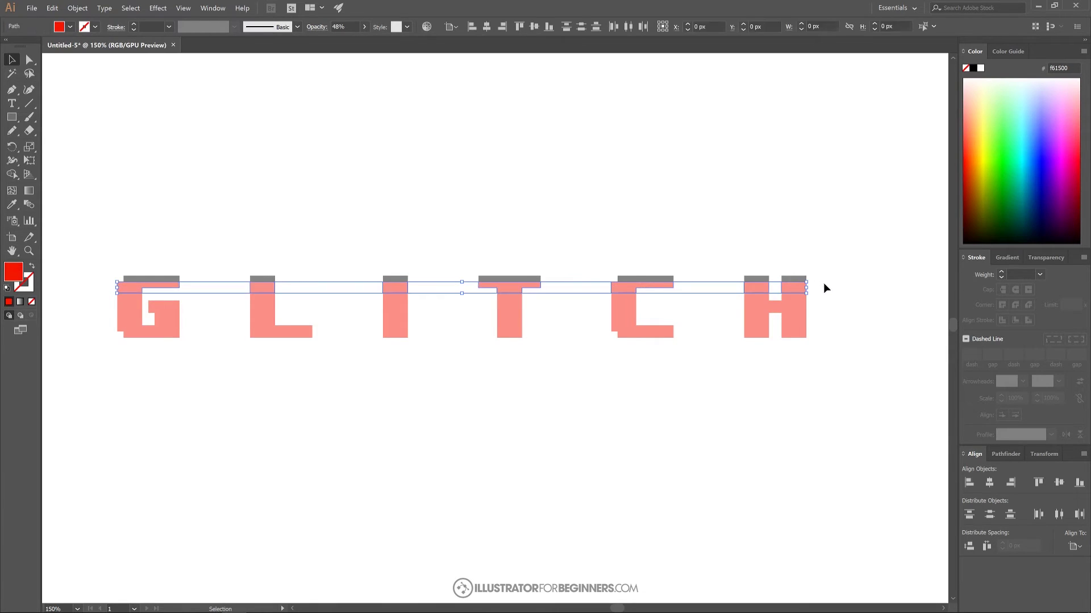
{"action": "left_click", "coordinate": [86, 10]}
{"action": "mouse_move", "coordinate": [131, 294]}
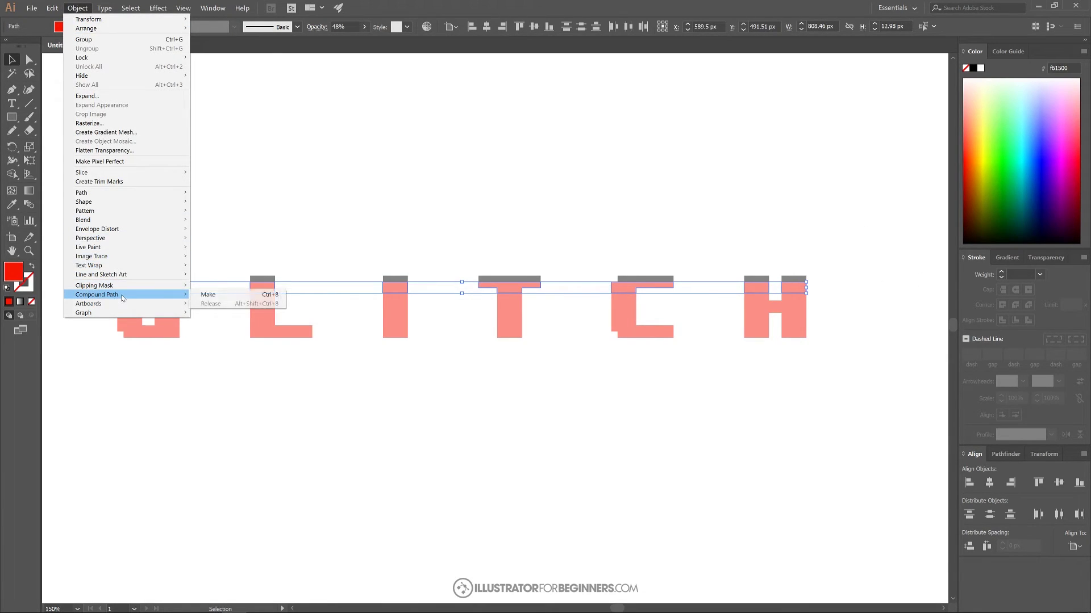
{"action": "left_click", "coordinate": [229, 296]}
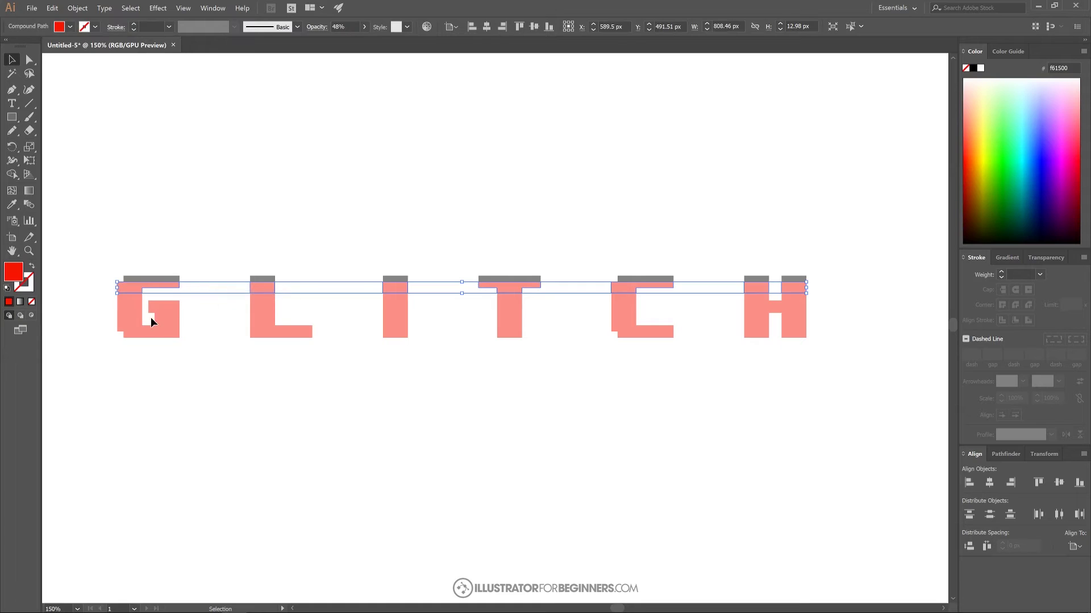
{"action": "left_click", "coordinate": [973, 69]}
Select the third row of slices across all letters, make it a compound path and fill it with black
{"action": "left_click_drag", "start_coordinate": [108, 296], "coordinate": [816, 300]}
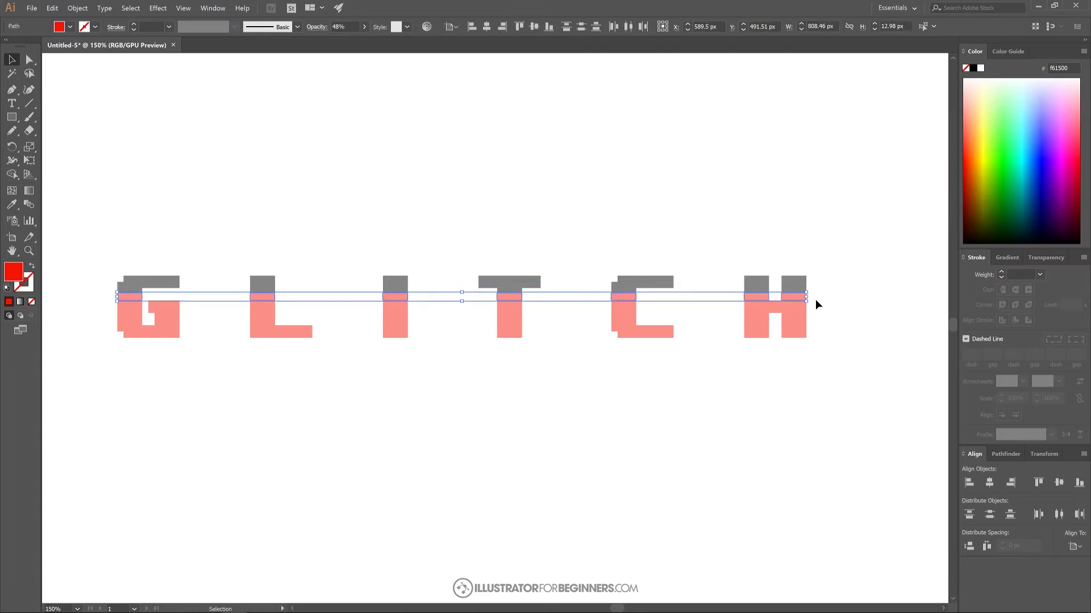
{"action": "left_click", "coordinate": [79, 7]}
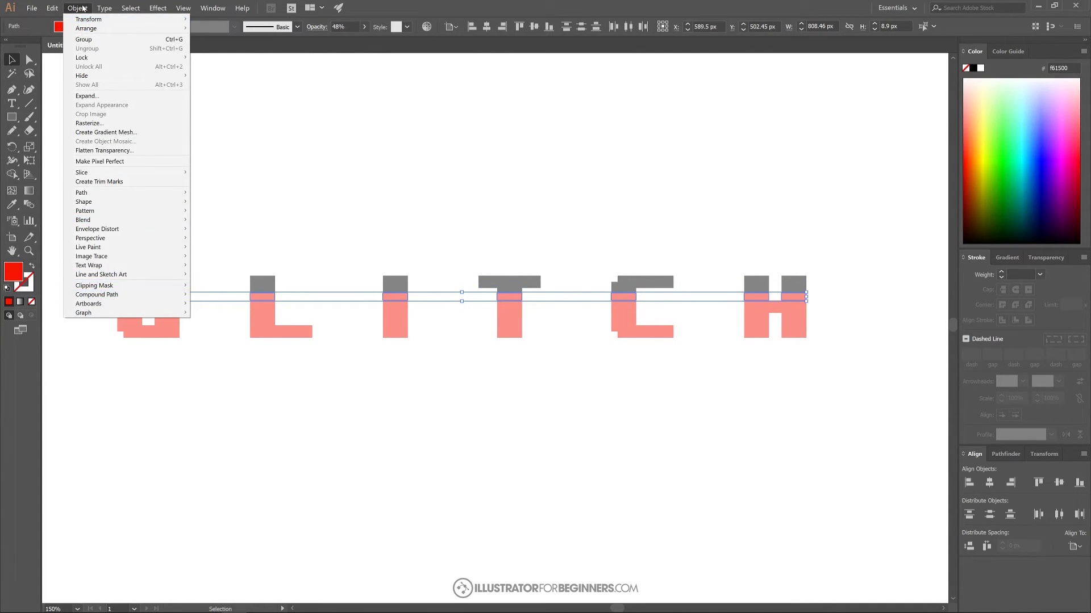
{"action": "mouse_move", "coordinate": [130, 296]}
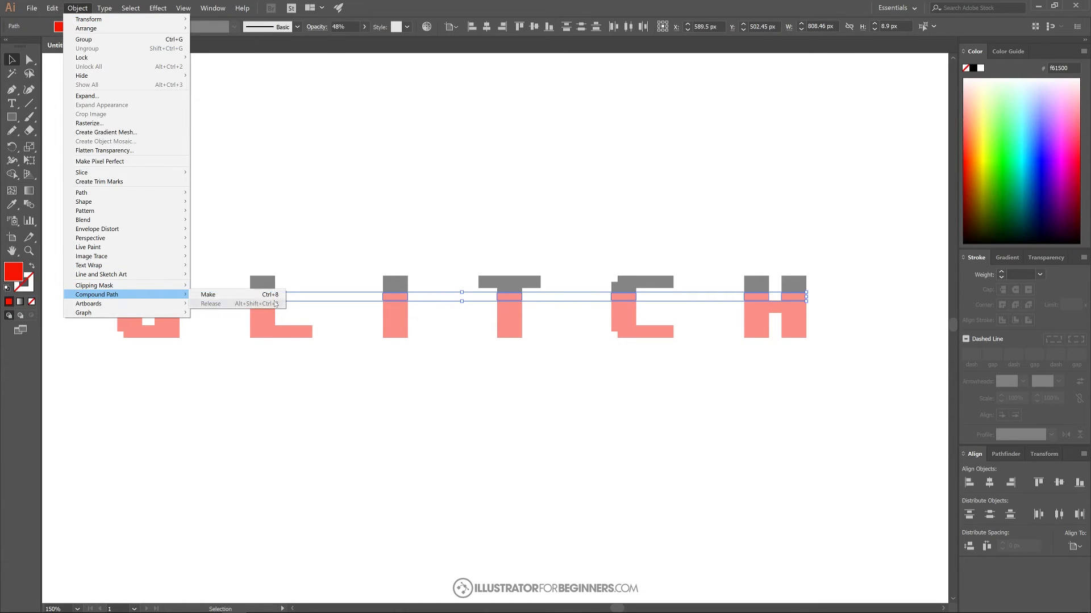
{"action": "left_click", "coordinate": [429, 153]}
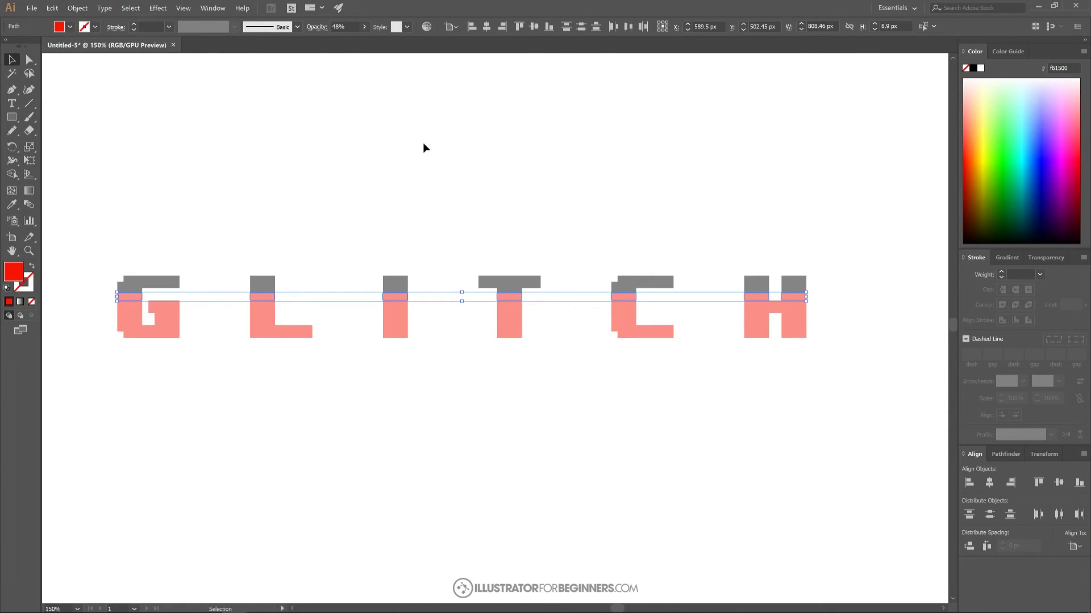
{"action": "key", "text": "ctrl+8"}
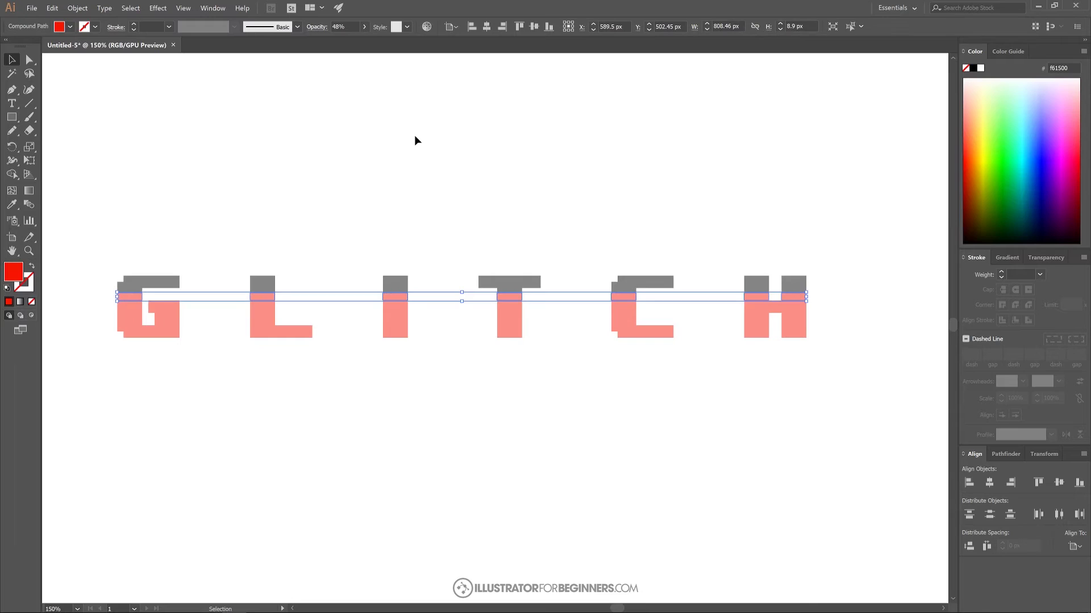
{"action": "left_click", "coordinate": [974, 70]}
Turn the fourth row of slices across all letters into a black compound path and clear the selection
{"action": "left_click_drag", "start_coordinate": [107, 303], "coordinate": [823, 305]}
{"action": "key", "text": "v"}
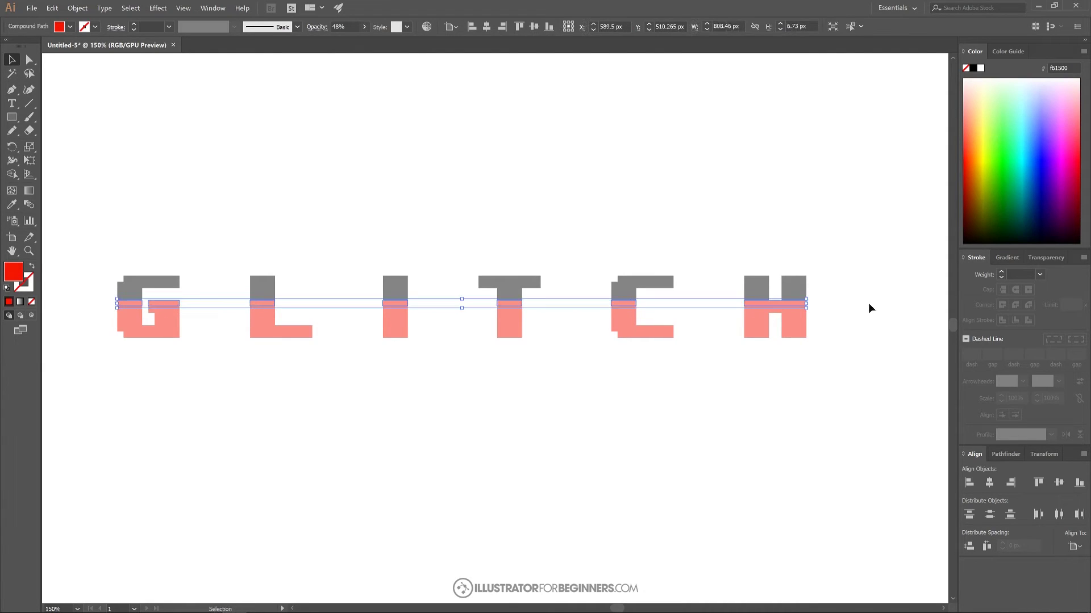
{"action": "left_click", "coordinate": [974, 68]}
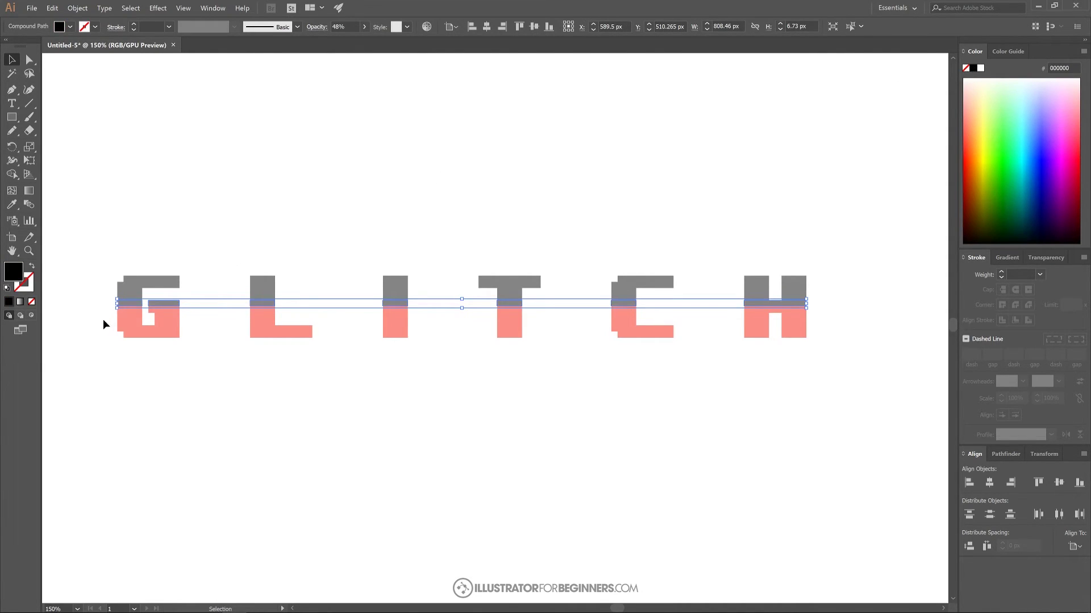
{"action": "left_click", "coordinate": [100, 300]}
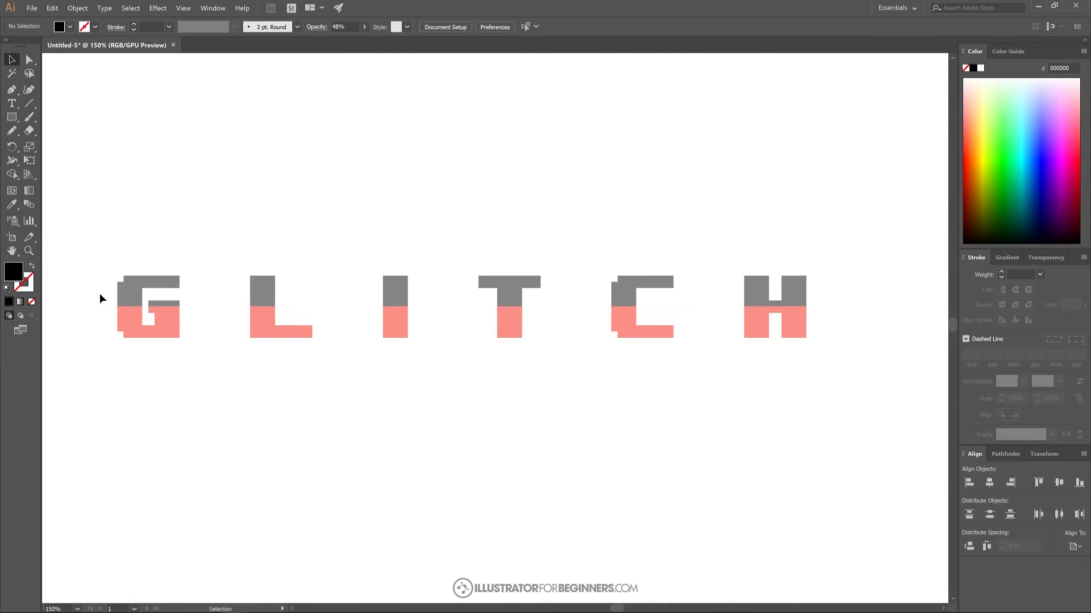
Make the fifth and sixth rows of slices into separate compound paths, each filled with black
{"action": "left_click_drag", "start_coordinate": [107, 306], "coordinate": [825, 311]}
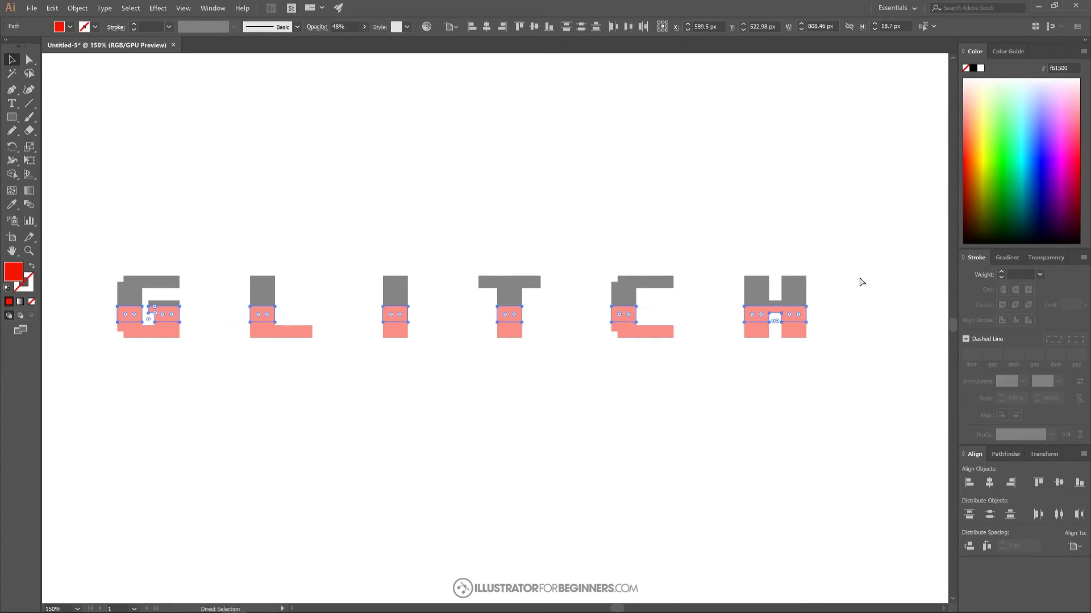
{"action": "key", "text": "ctrl+8"}
{"action": "left_click", "coordinate": [973, 69]}
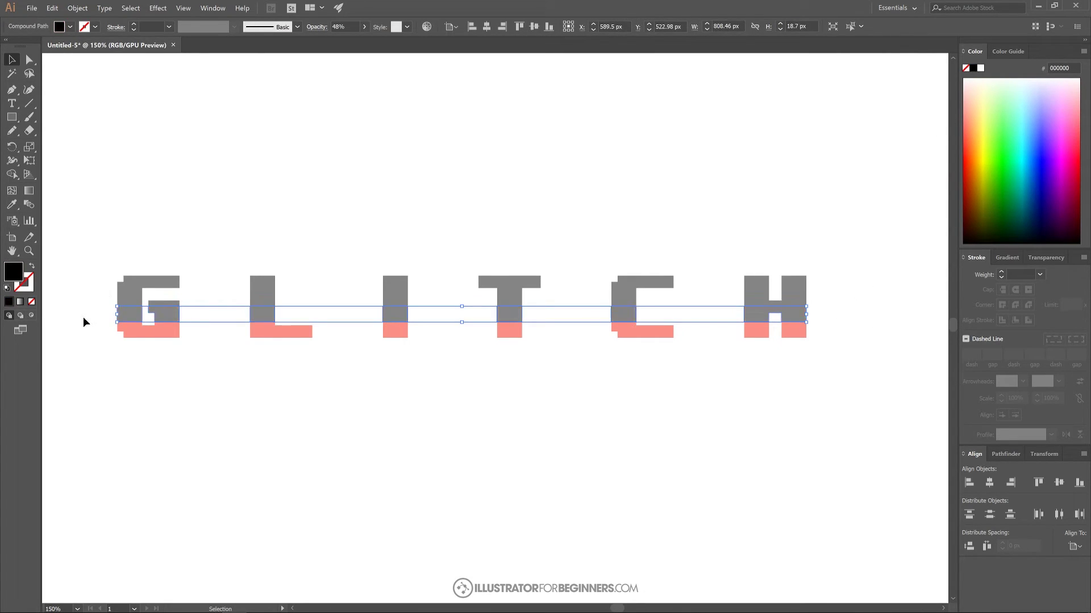
{"action": "left_click_drag", "start_coordinate": [105, 325], "coordinate": [841, 324]}
{"action": "key", "text": "ctrl+8"}
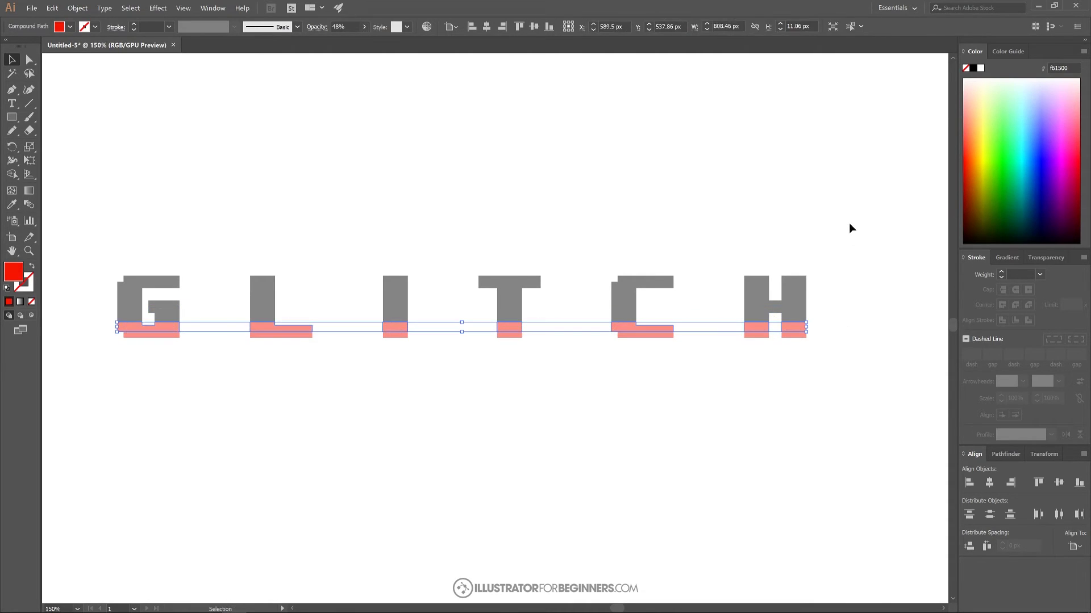
{"action": "left_click", "coordinate": [974, 68]}
Turn the bottom row of slices across all letters into a compound path and fill it with black
{"action": "left_click_drag", "start_coordinate": [92, 350], "coordinate": [829, 335]}
{"action": "key", "text": "a"}
{"action": "key", "text": "v"}
{"action": "left_click", "coordinate": [971, 68]}
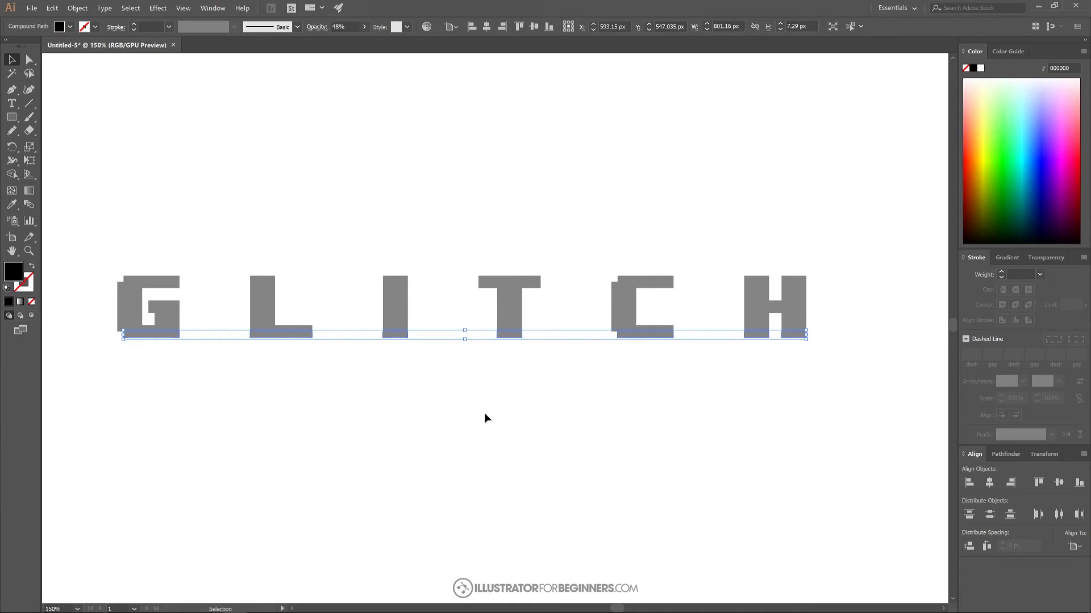
Select all rows of the word, raise their opacity to 100% and clear the selection
{"action": "left_click_drag", "start_coordinate": [857, 372], "coordinate": [63, 197]}
{"action": "left_click", "coordinate": [365, 27]}
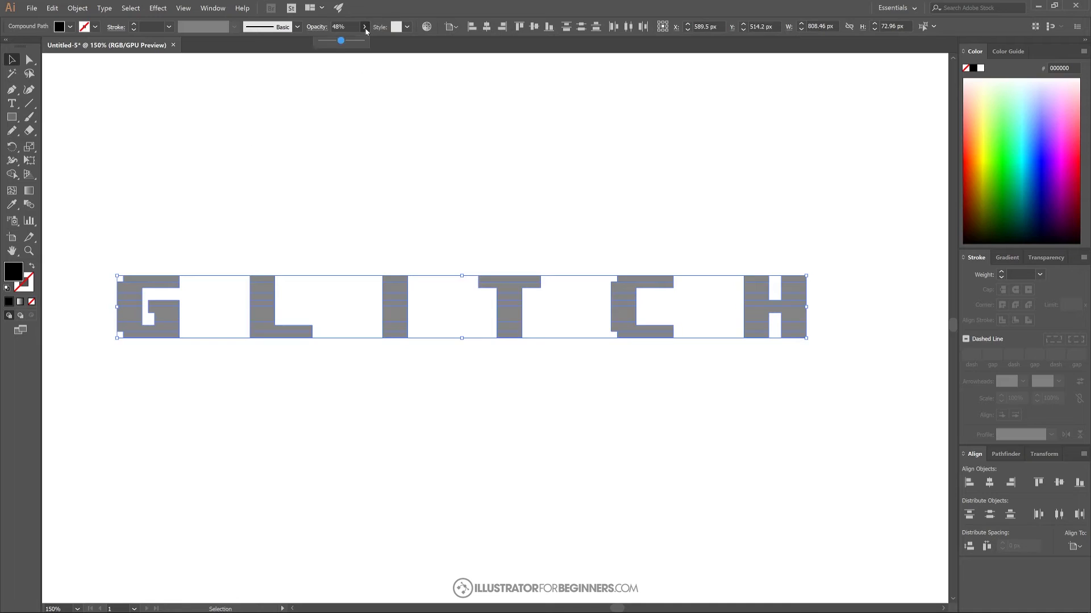
{"action": "left_click_drag", "start_coordinate": [341, 41], "coordinate": [364, 41]}
{"action": "left_click", "coordinate": [394, 46]}
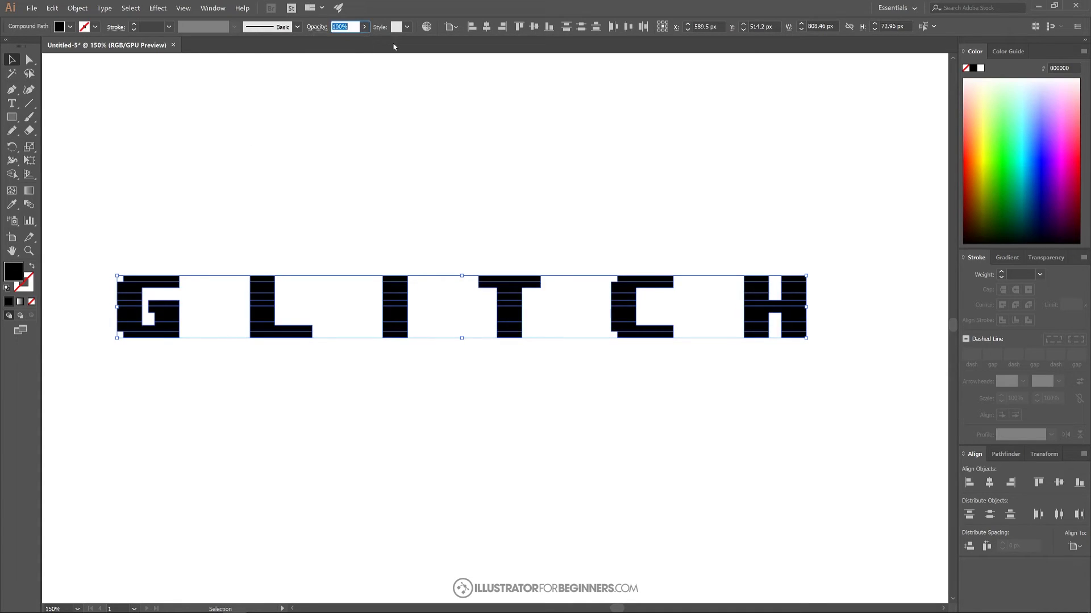
{"action": "left_click", "coordinate": [368, 192]}
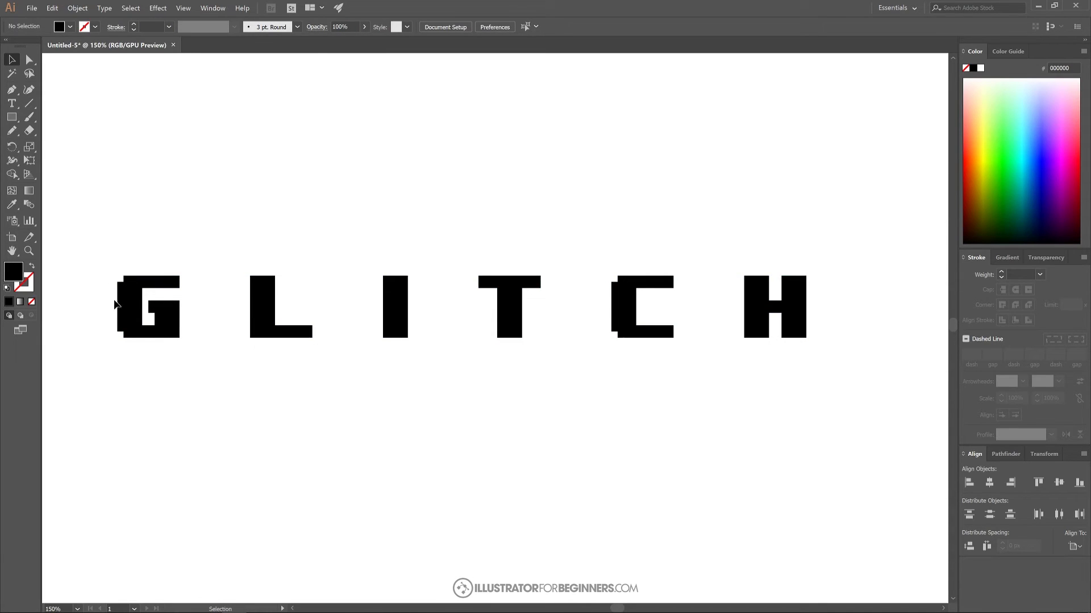
Shift the sixth row of slices, just above the bottom row, about 8 px to the left
{"action": "scroll", "coordinate": [145, 289], "scroll_direction": "up", "scroll_amount": 4}
{"action": "left_click_drag", "start_coordinate": [198, 311], "coordinate": [409, 280]}
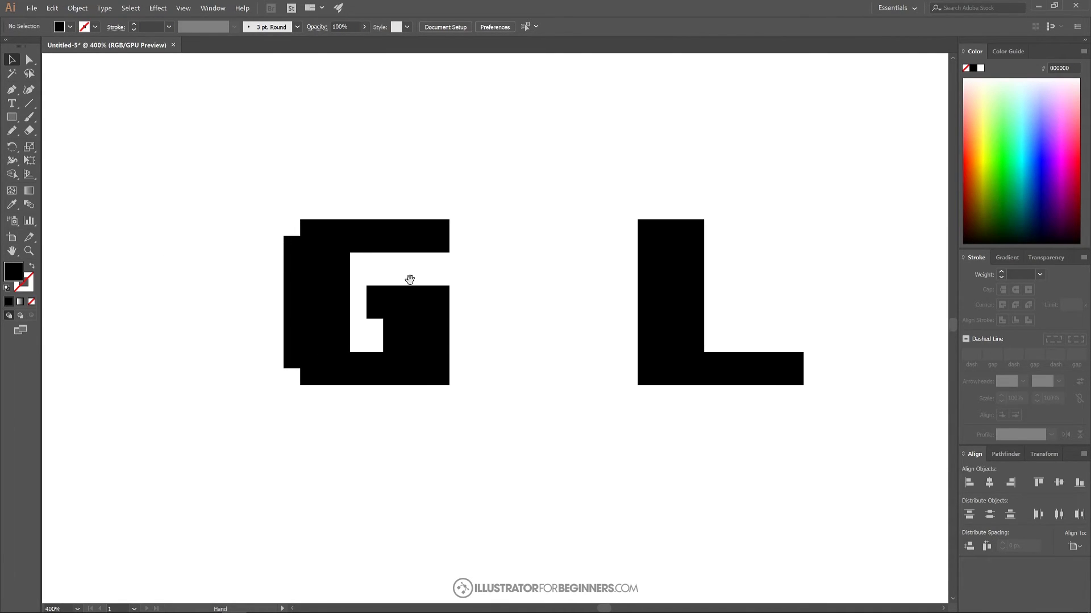
{"action": "left_click", "coordinate": [289, 364]}
{"action": "mouse_move", "coordinate": [326, 364]}
{"action": "left_mouse_down"}
{"action": "mouse_move", "coordinate": [279, 364]}
{"action": "mouse_move", "coordinate": [308, 360]}
{"action": "left_mouse_up"}
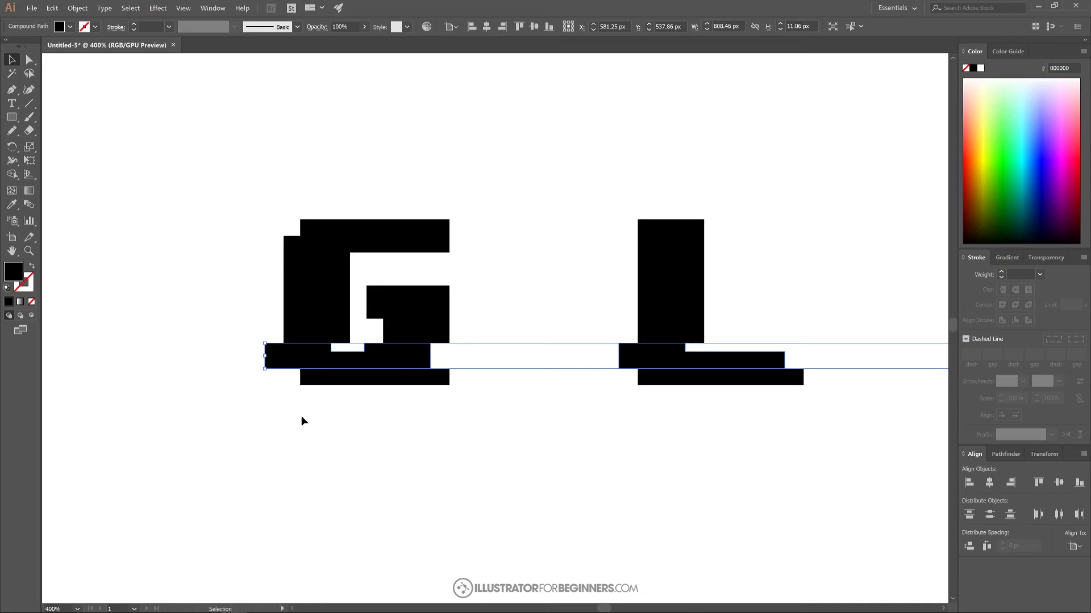
Shift the thin fourth row of slices, through the top of the G's crossbar, slightly to the right
{"action": "left_click", "coordinate": [387, 314]}
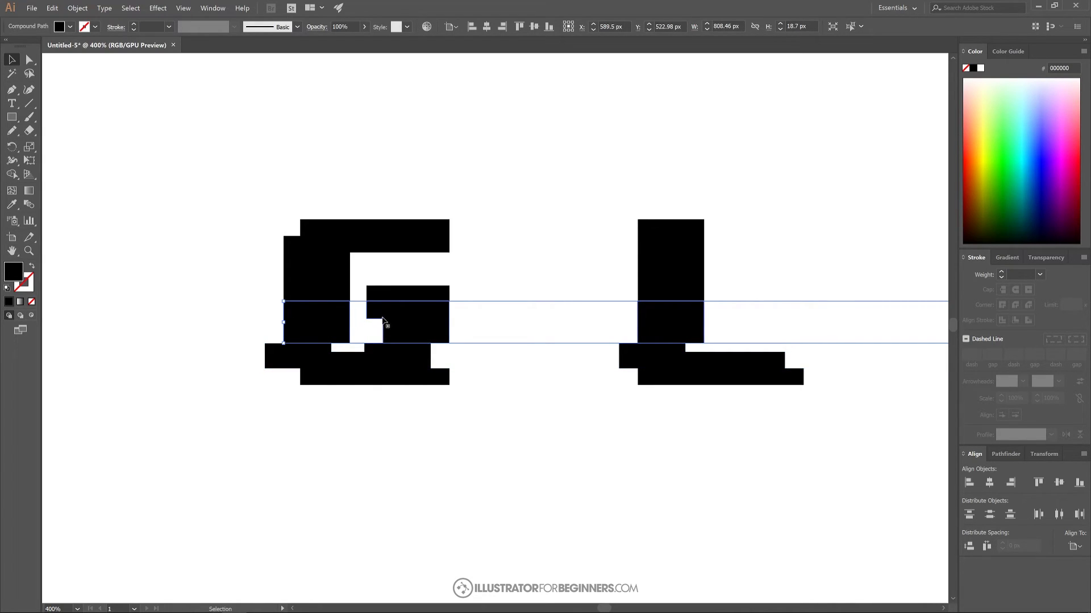
{"action": "left_click", "coordinate": [384, 298]}
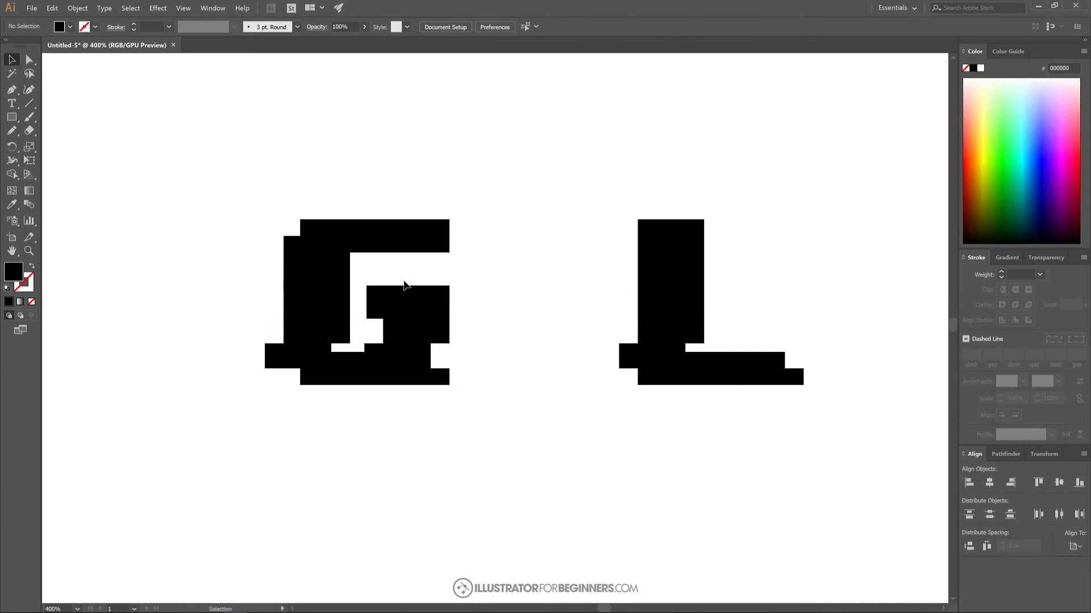
{"action": "left_click_drag", "start_coordinate": [377, 294], "coordinate": [390, 299]}
Shift the second row of slices slightly to the left and clear the selection
{"action": "left_click", "coordinate": [293, 245]}
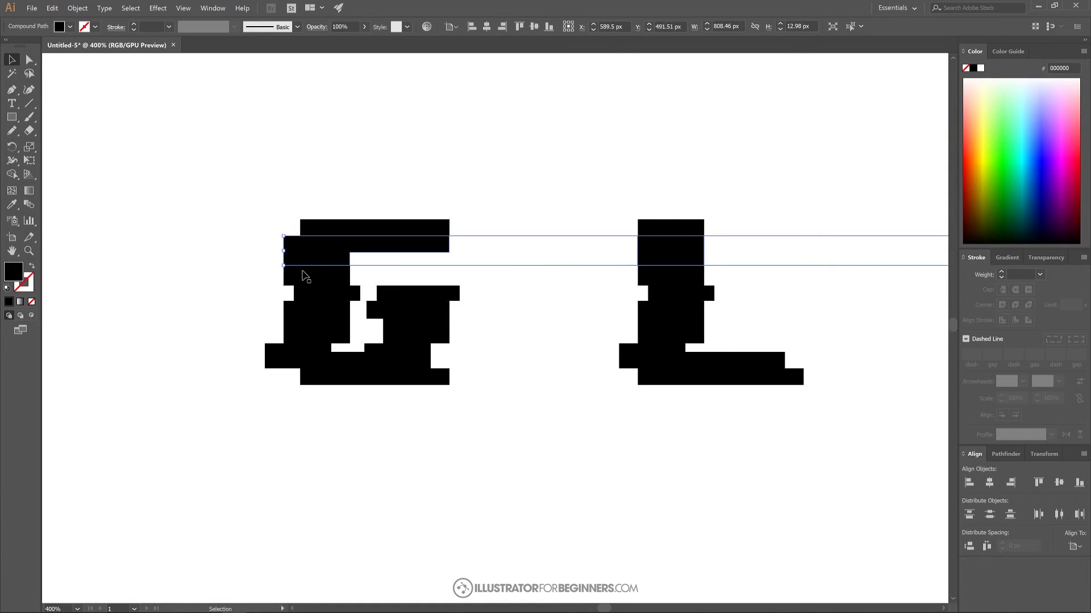
{"action": "left_click", "coordinate": [300, 279]}
{"action": "left_click", "coordinate": [293, 250]}
{"action": "left_click_drag", "start_coordinate": [303, 251], "coordinate": [288, 252]}
{"action": "left_click", "coordinate": [418, 494]}
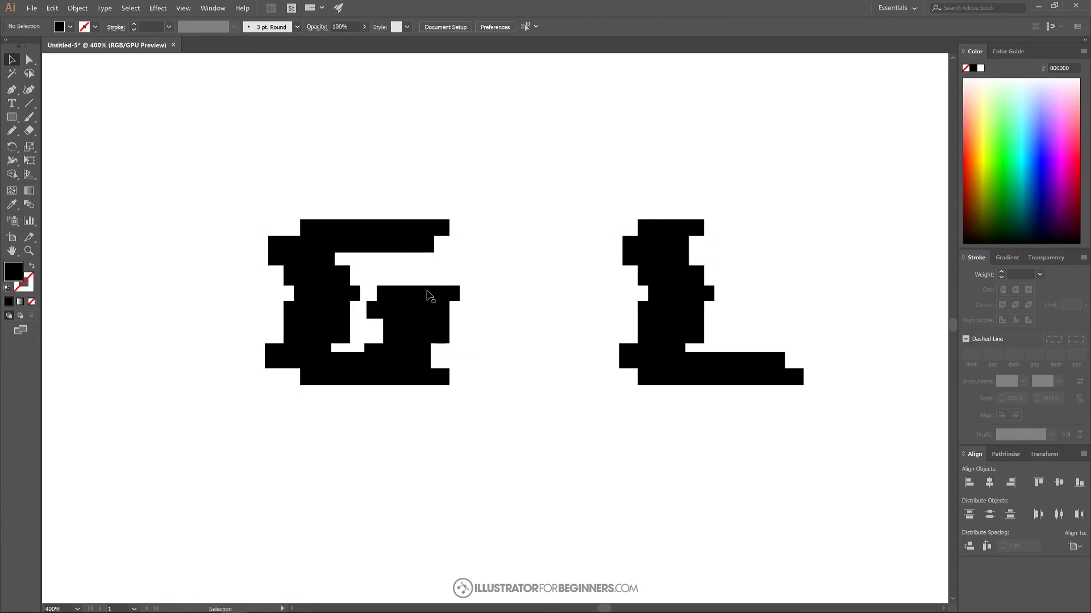
Select all the shifted rows of the word GLITCH and combine them into a single compound path
{"action": "left_click_drag", "start_coordinate": [589, 302], "coordinate": [439, 322]}
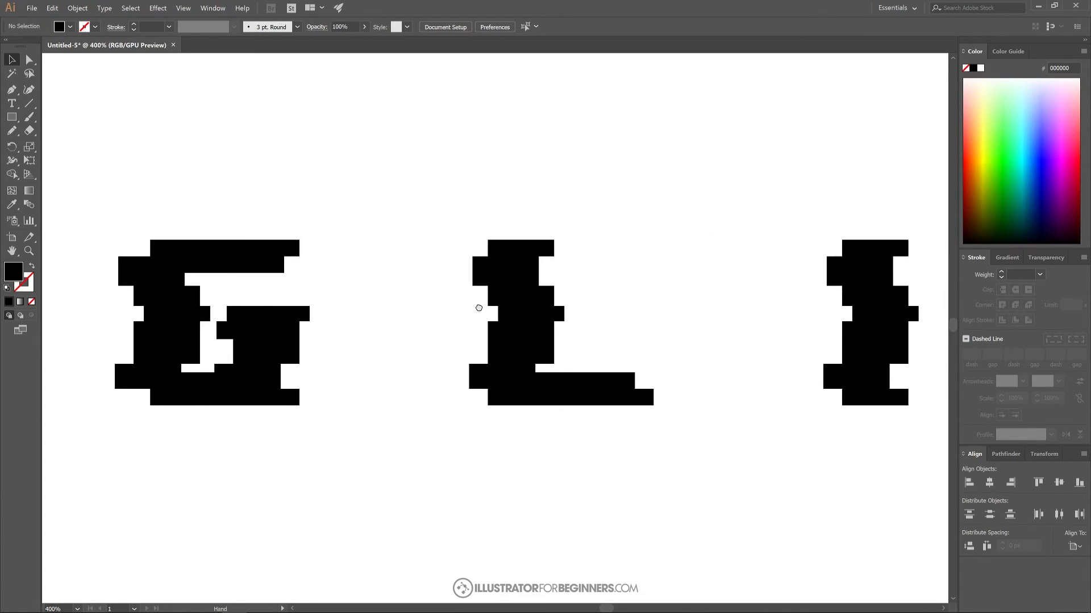
{"action": "key", "text": "ctrl+minus"}
{"action": "key", "text": "ctrl+minus"}
{"action": "key", "text": "ctrl+minus"}
{"action": "left_click_drag", "start_coordinate": [813, 341], "coordinate": [629, 368]}
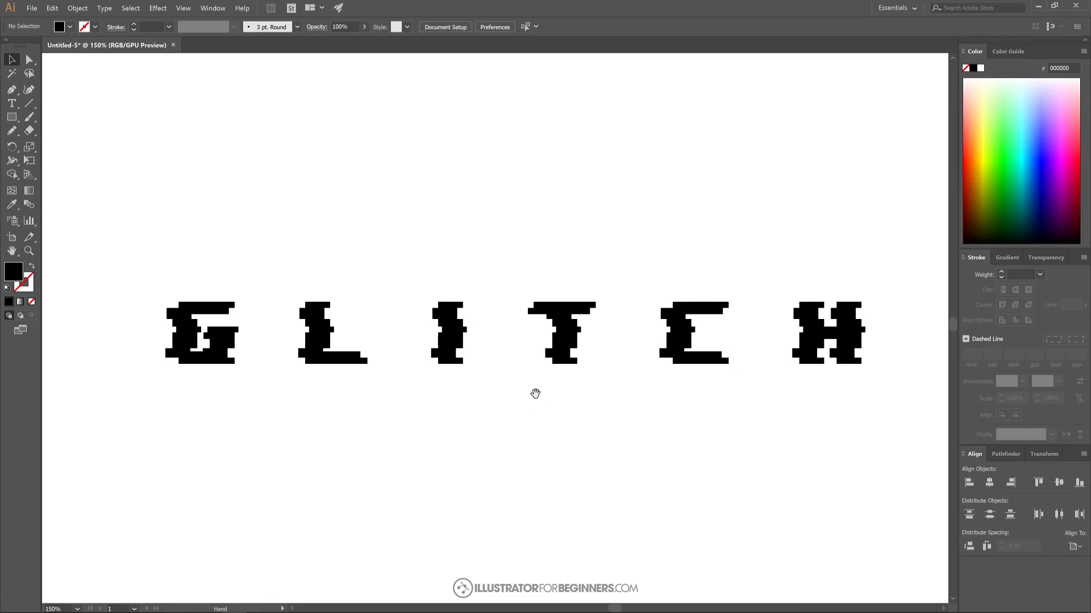
{"action": "left_click_drag", "start_coordinate": [536, 390], "coordinate": [526, 383]}
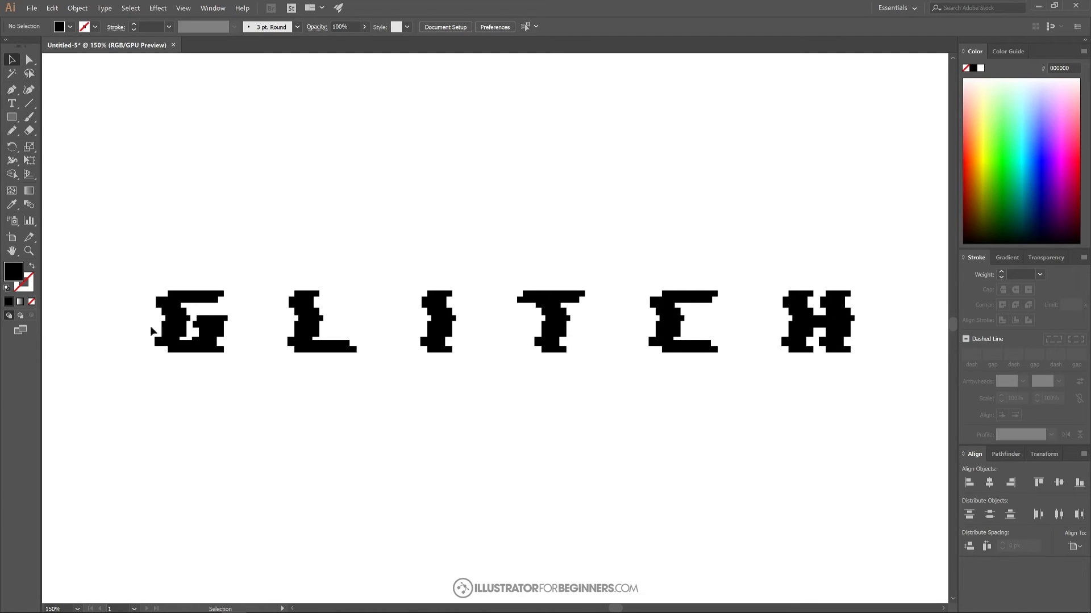
{"action": "left_click_drag", "start_coordinate": [107, 194], "coordinate": [886, 403]}
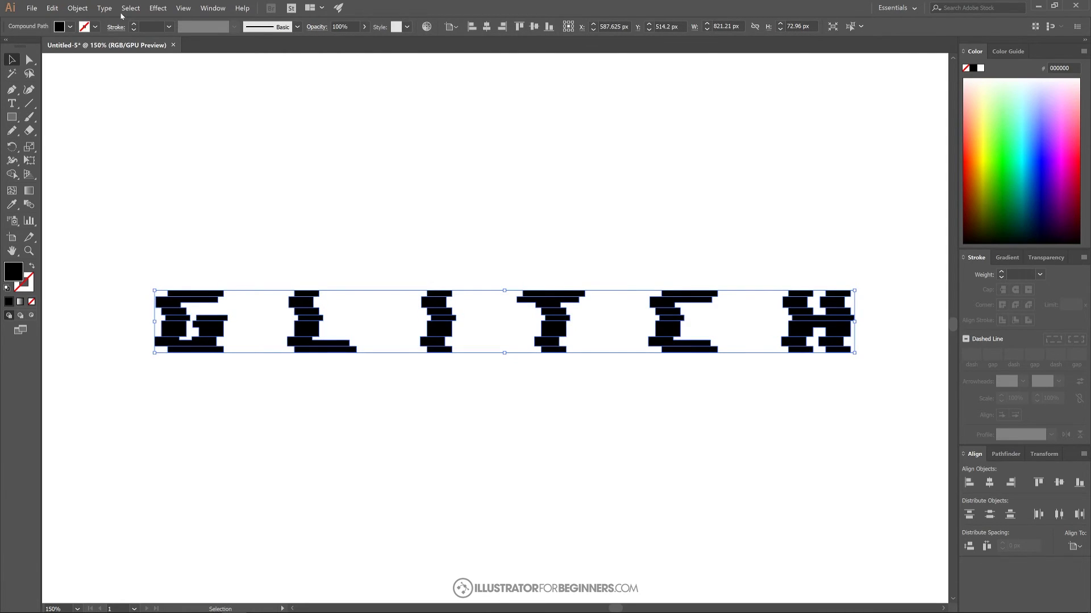
{"action": "left_click", "coordinate": [78, 8]}
{"action": "mouse_move", "coordinate": [121, 294]}
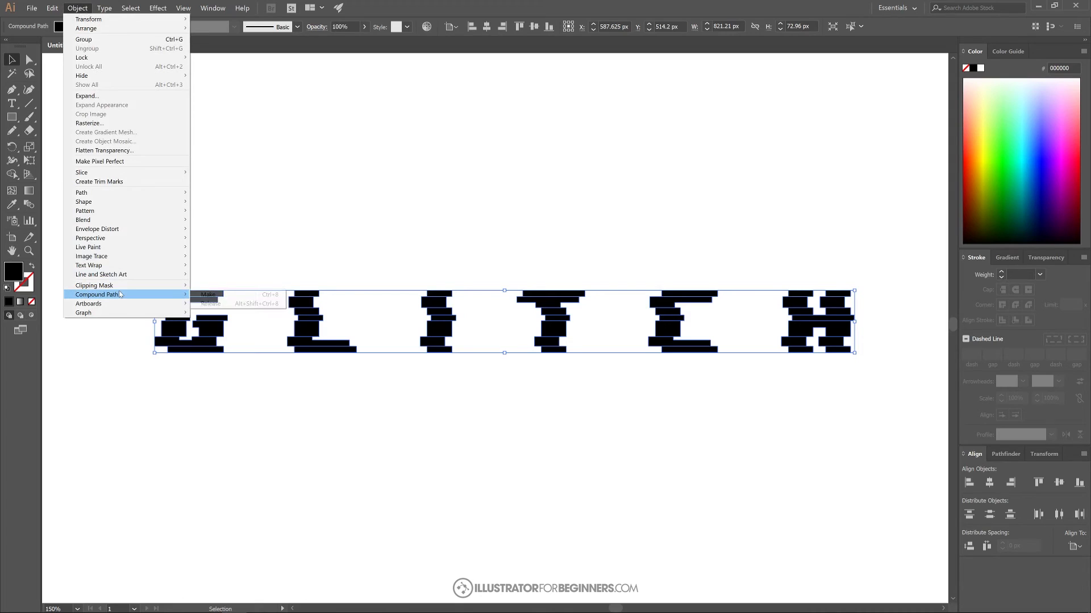
{"action": "left_click", "coordinate": [208, 295]}
{"action": "left_click", "coordinate": [563, 227]}
Duplicate the whole GLITCH compound path about 23 px to the right and fill the copy with pink ff2779
{"action": "left_click_drag", "start_coordinate": [564, 227], "coordinate": [521, 394]}
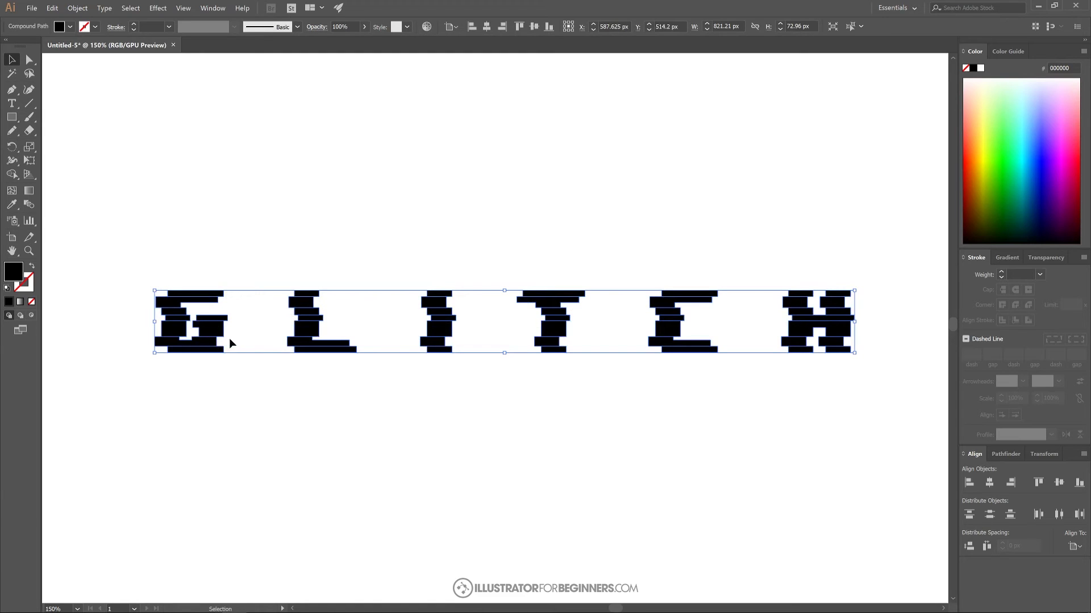
{"action": "left_click_drag", "start_coordinate": [206, 331], "coordinate": [228, 332]}
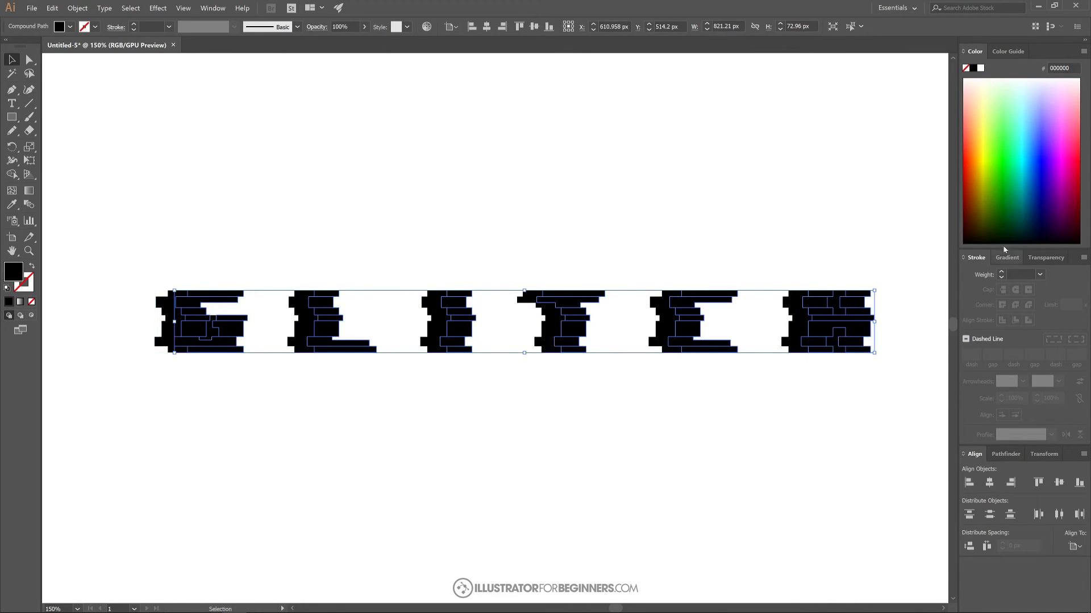
{"action": "left_click_drag", "start_coordinate": [1063, 143], "coordinate": [1076, 143]}
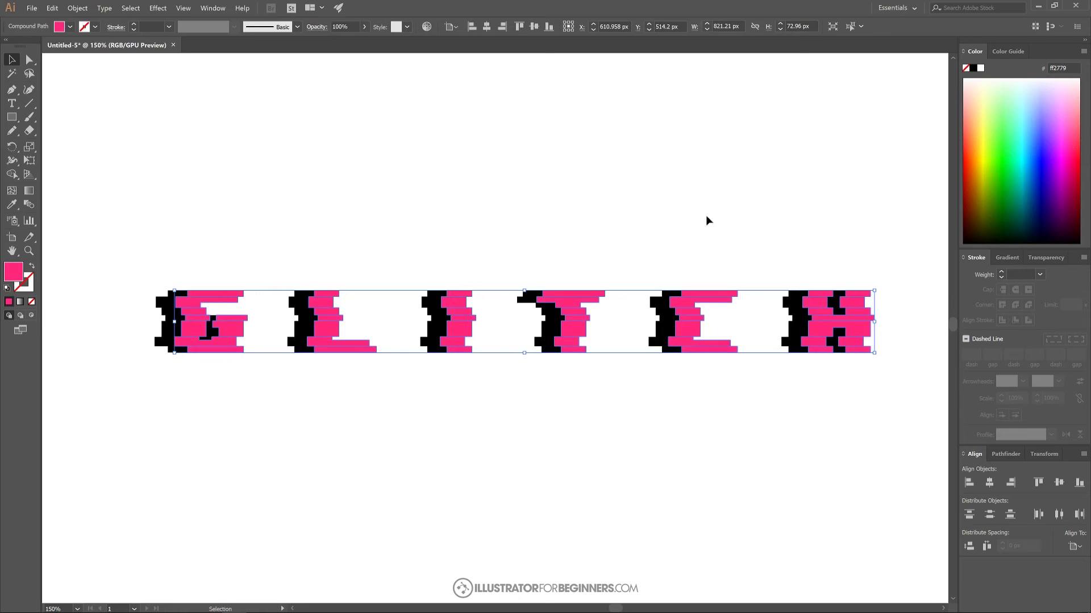
Send the pink copy backward, behind the black GLITCH text
{"action": "right_click", "coordinate": [231, 322]}
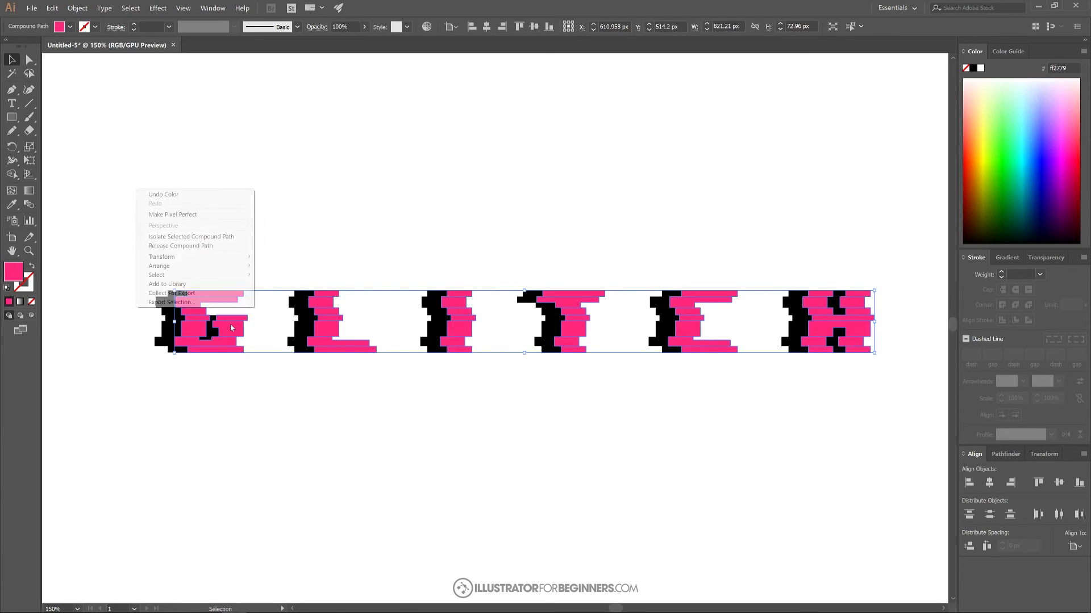
{"action": "mouse_move", "coordinate": [236, 271]}
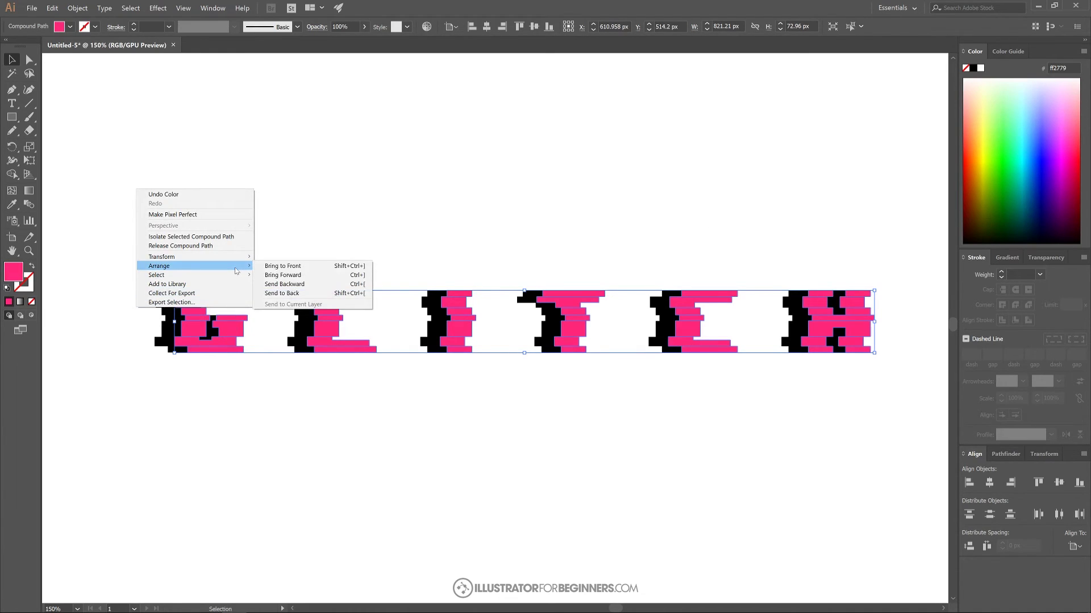
{"action": "left_click", "coordinate": [304, 286]}
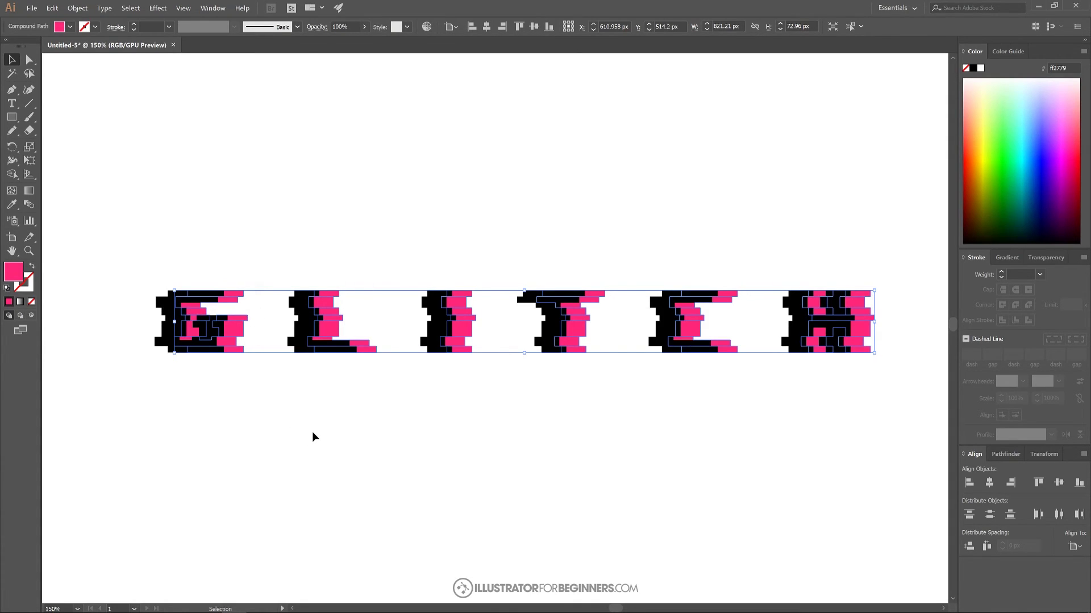
Nudge the pink copy about 13 px to the left, closer to the black text, to about X 598 px
{"action": "key", "text": "Left"}
{"action": "key", "text": "Left"}
{"action": "key", "text": "Left"}
{"action": "key", "text": "Left"}
{"action": "key", "text": "Left"}
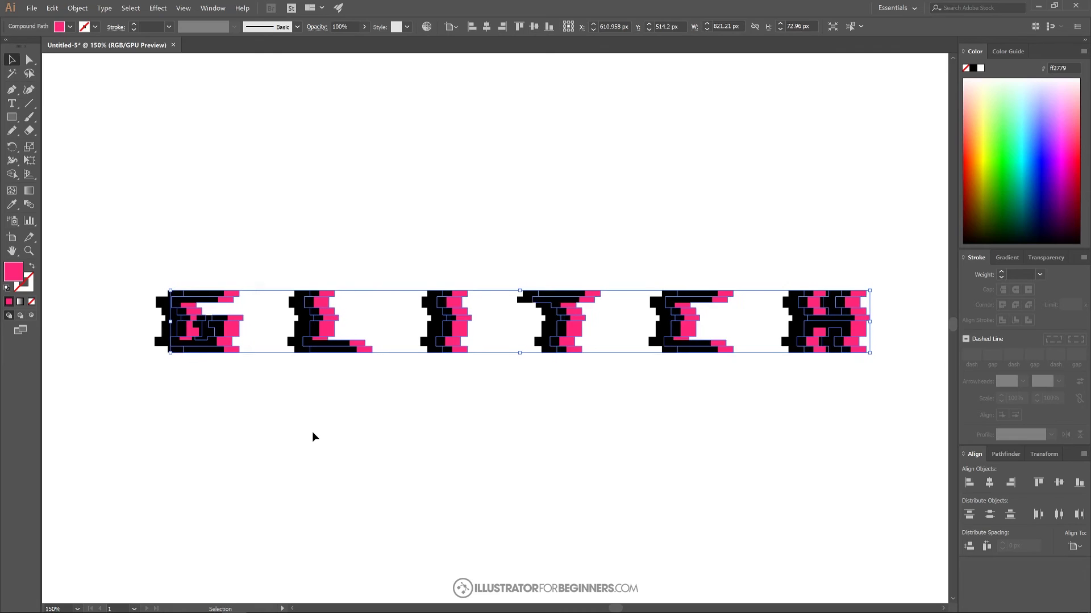
{"action": "key", "text": "Left"}
{"action": "key", "text": "Left"}
{"action": "key", "text": "Left"}
{"action": "key", "text": "Left"}
{"action": "key", "text": "Left"}
{"action": "key", "text": "Left"}
{"action": "key", "text": "Left"}
{"action": "key", "text": "Left"}
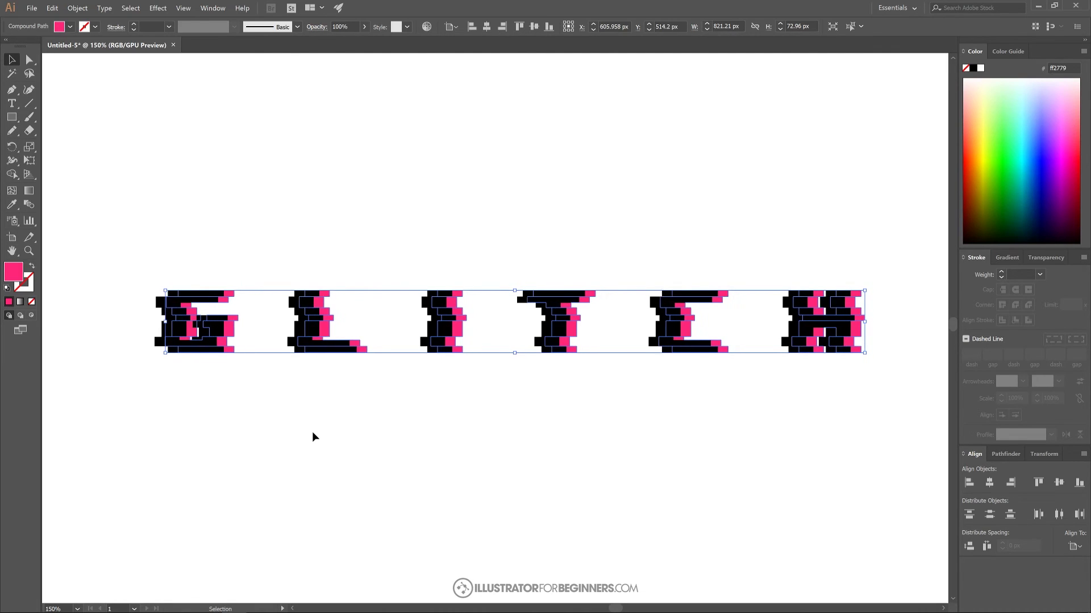
{"action": "key", "text": "Right"}
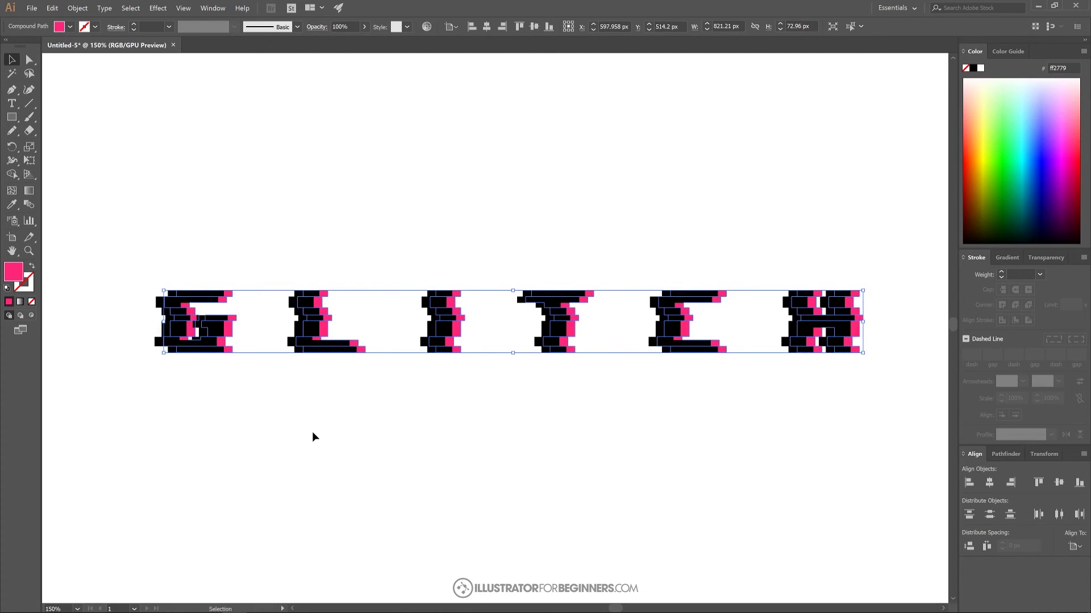
Duplicate the black GLITCH compound path about 8 px to the left and fill the copy with blue 0c5cff
{"action": "left_click", "coordinate": [288, 386]}
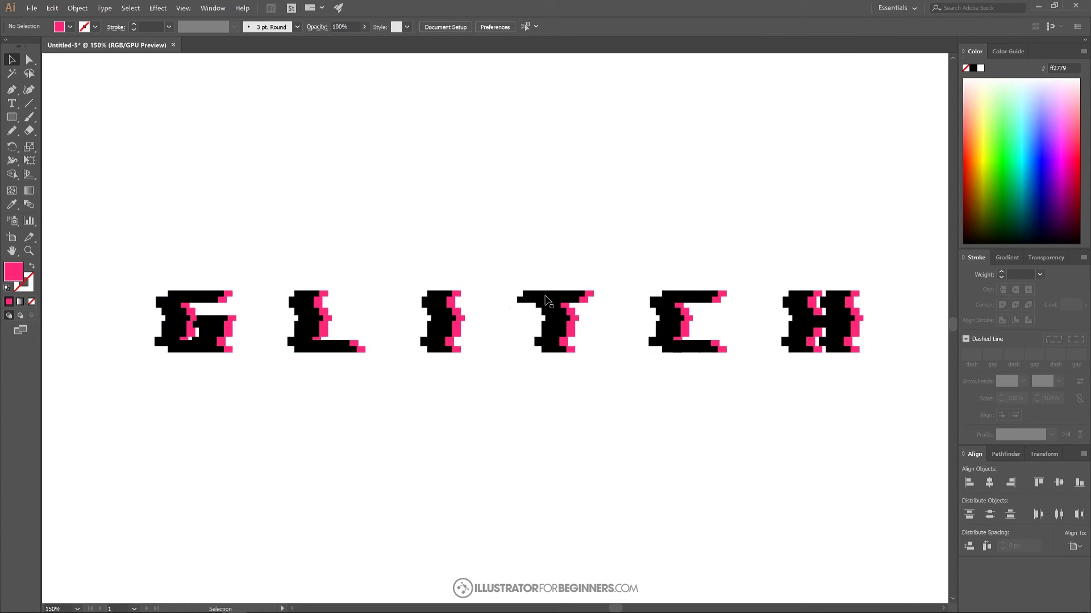
{"action": "left_click_drag", "start_coordinate": [311, 328], "coordinate": [305, 325]}
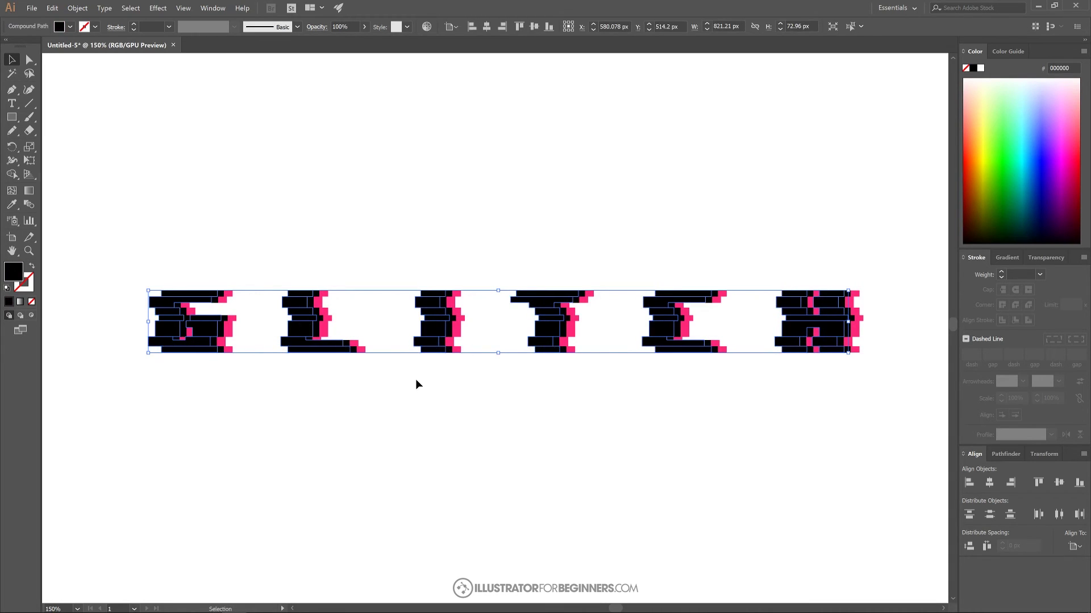
{"action": "left_click_drag", "start_coordinate": [1030, 150], "coordinate": [1037, 152]}
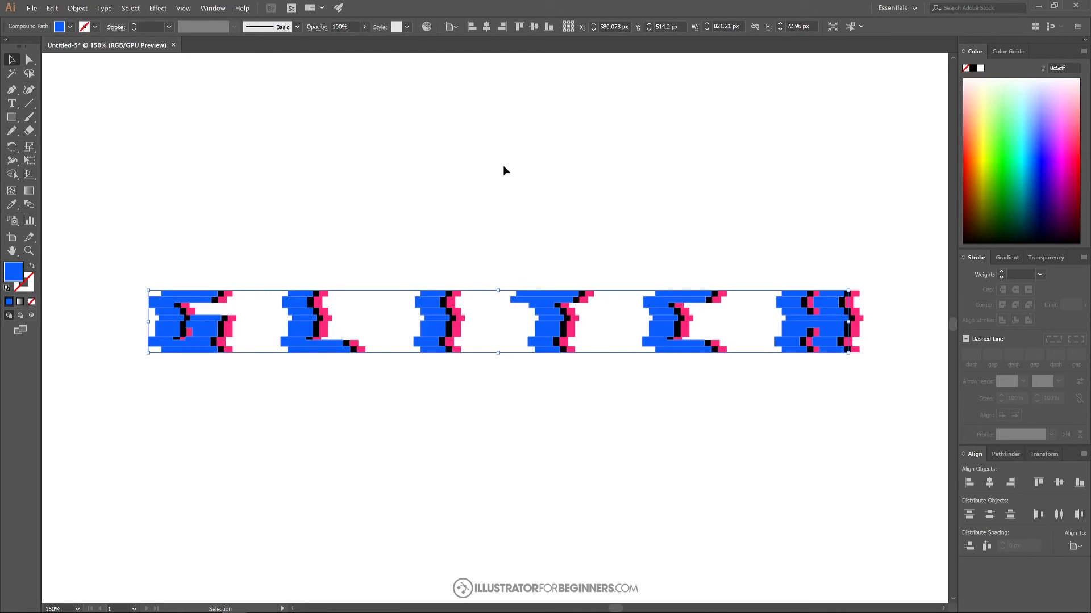
Send the blue copy backward, behind the black GLITCH text
{"action": "right_click", "coordinate": [299, 306]}
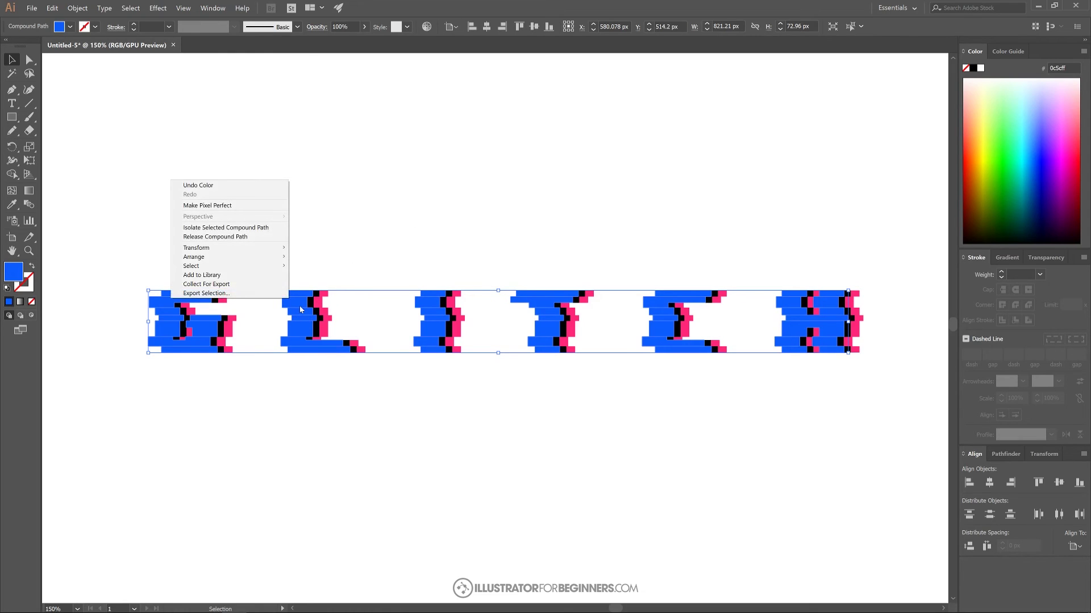
{"action": "mouse_move", "coordinate": [250, 253]}
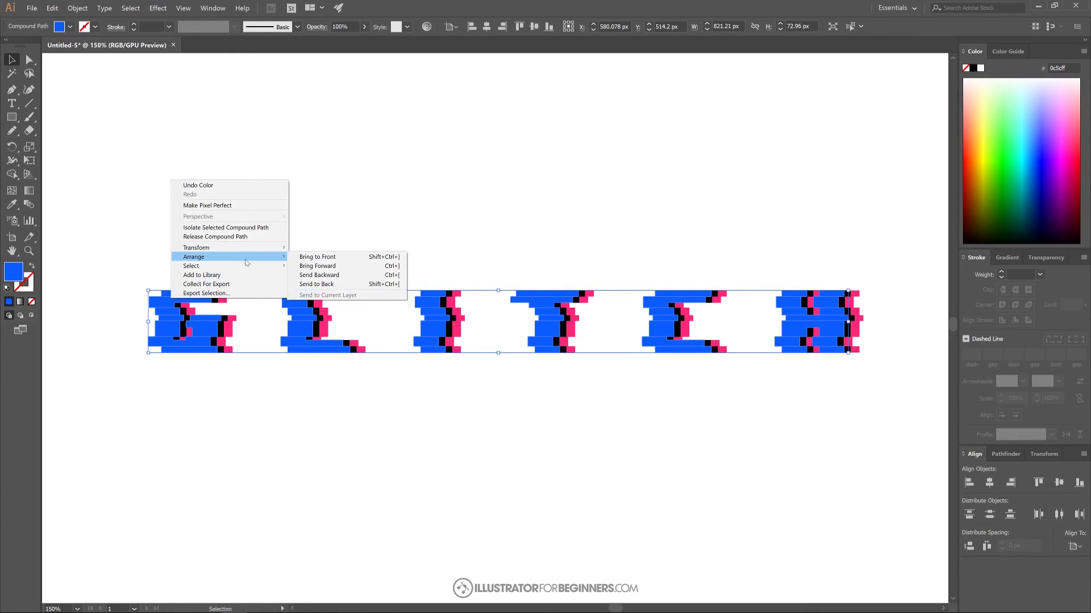
{"action": "left_click", "coordinate": [334, 276]}
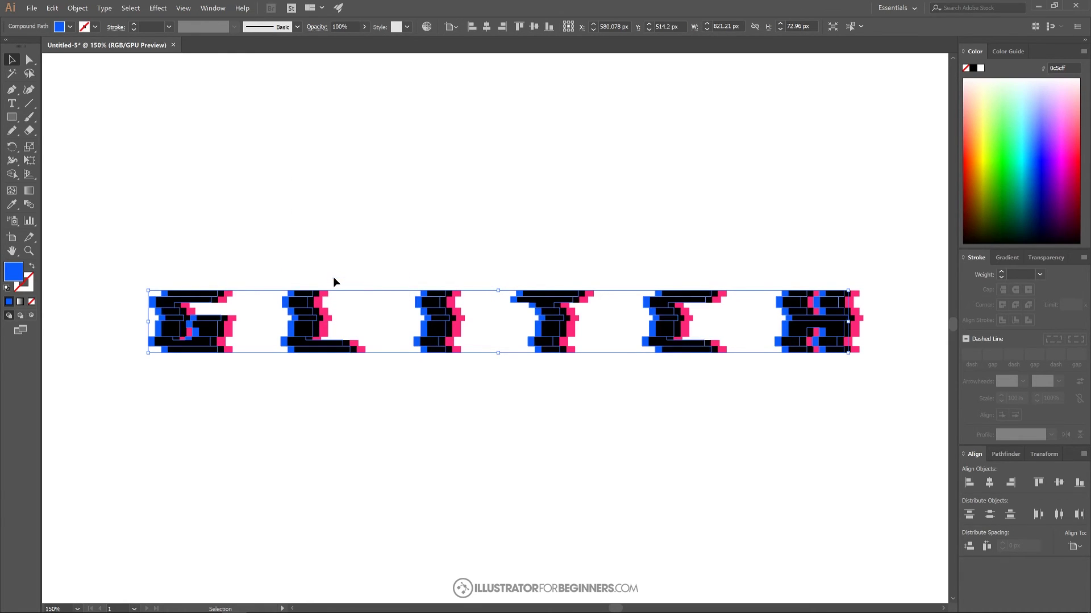
Try nudging the blue copy a few pixels left, and bring it back to about X 580 px
{"action": "key", "text": "Left"}
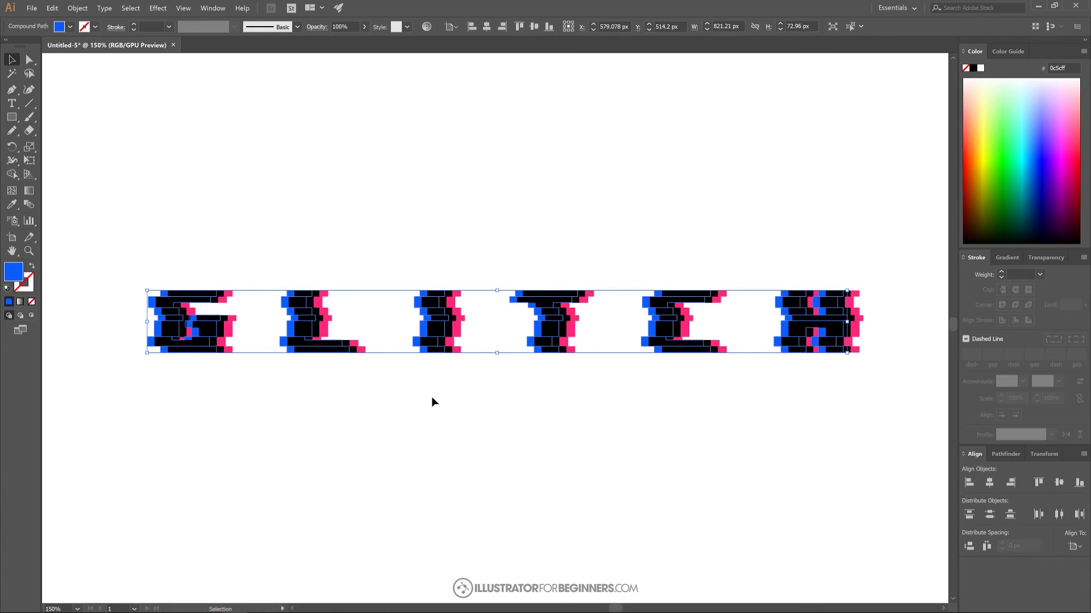
{"action": "key", "text": "Left"}
{"action": "key", "text": "Left"}
{"action": "key", "text": "Left"}
{"action": "key", "text": "Right"}
{"action": "key", "text": "Right"}
{"action": "key", "text": "Right"}
{"action": "key", "text": "Right"}
{"action": "key", "text": "Right"}
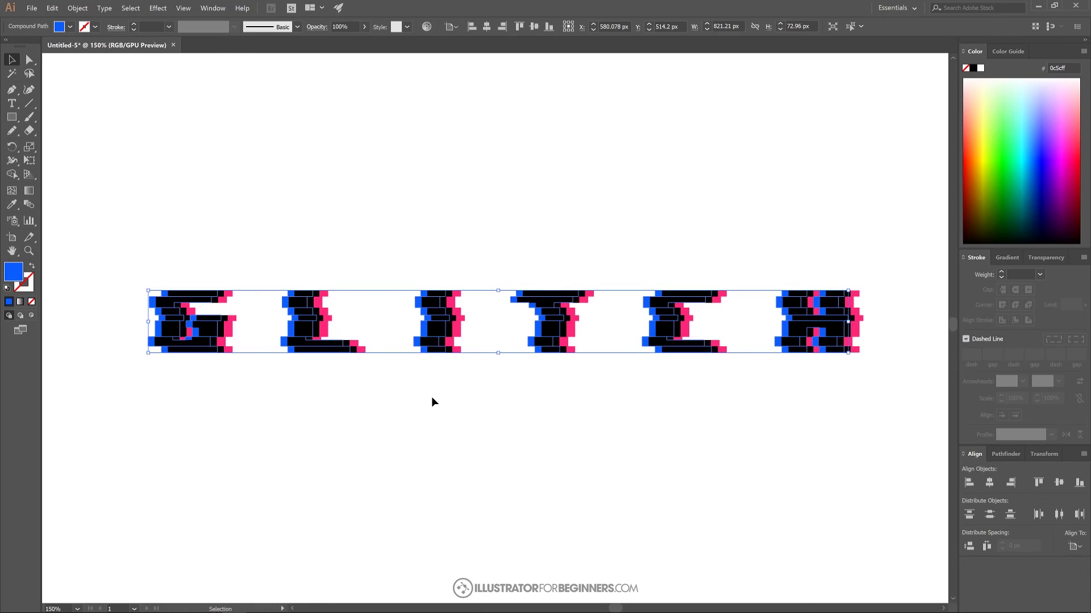
Change the blue copy's fill to the lighter blue 2687ff and deselect it
{"action": "left_click", "coordinate": [1034, 145]}
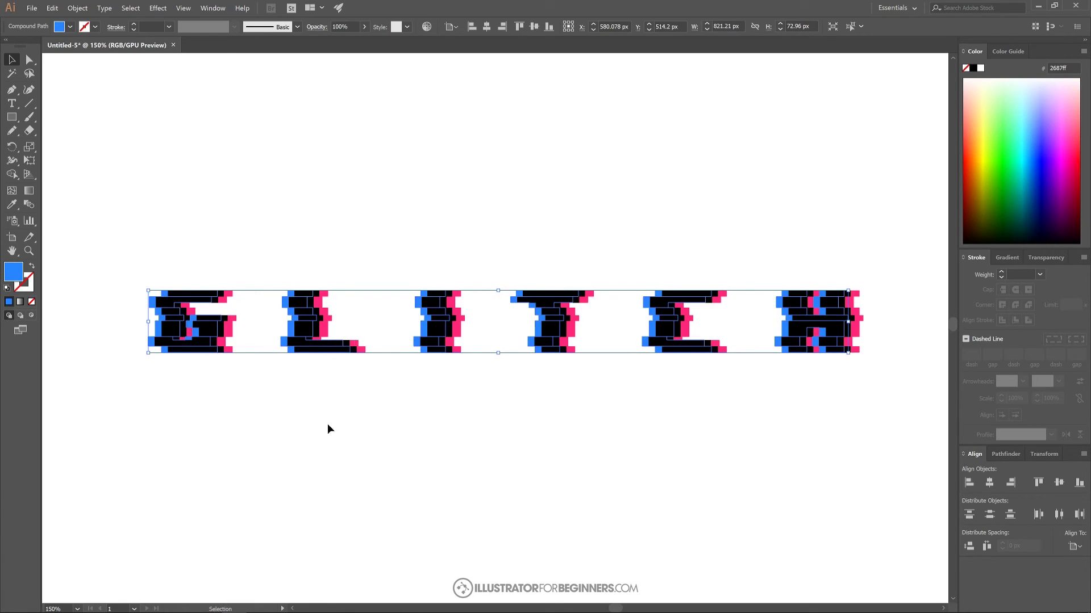
{"action": "left_click", "coordinate": [332, 443]}
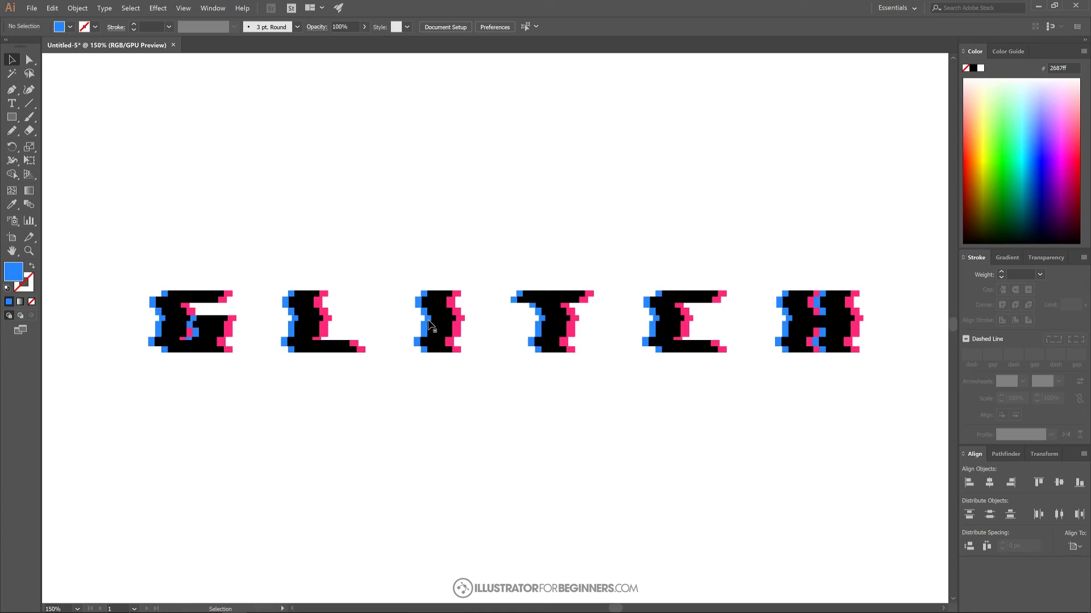
Select all three colour layers of only the letter G and move it about 42 px right, closer to the L
{"action": "left_click", "coordinate": [30, 60]}
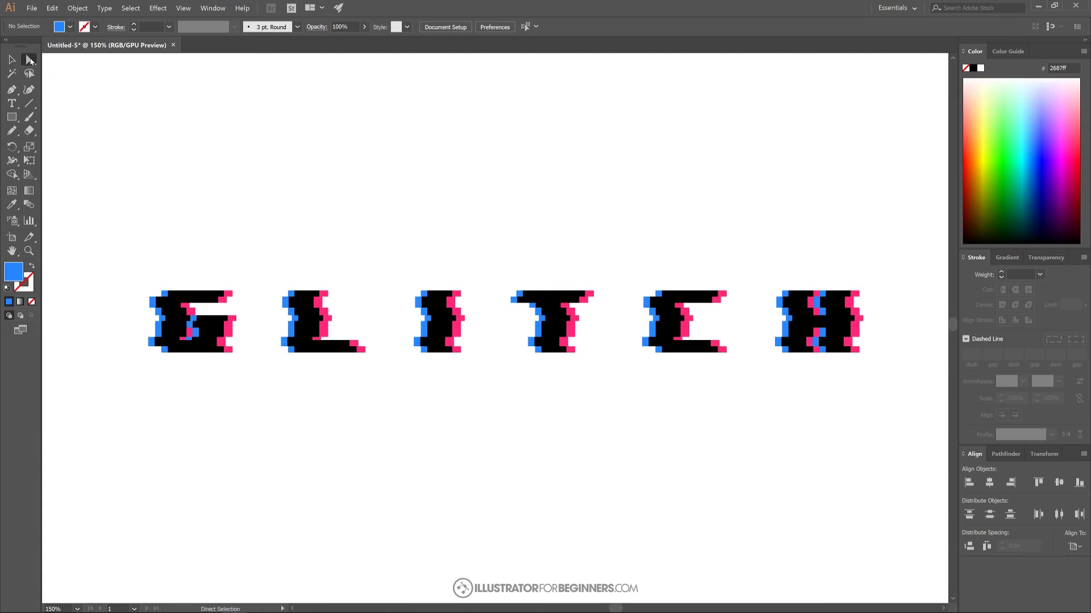
{"action": "left_click_drag", "start_coordinate": [116, 221], "coordinate": [256, 382]}
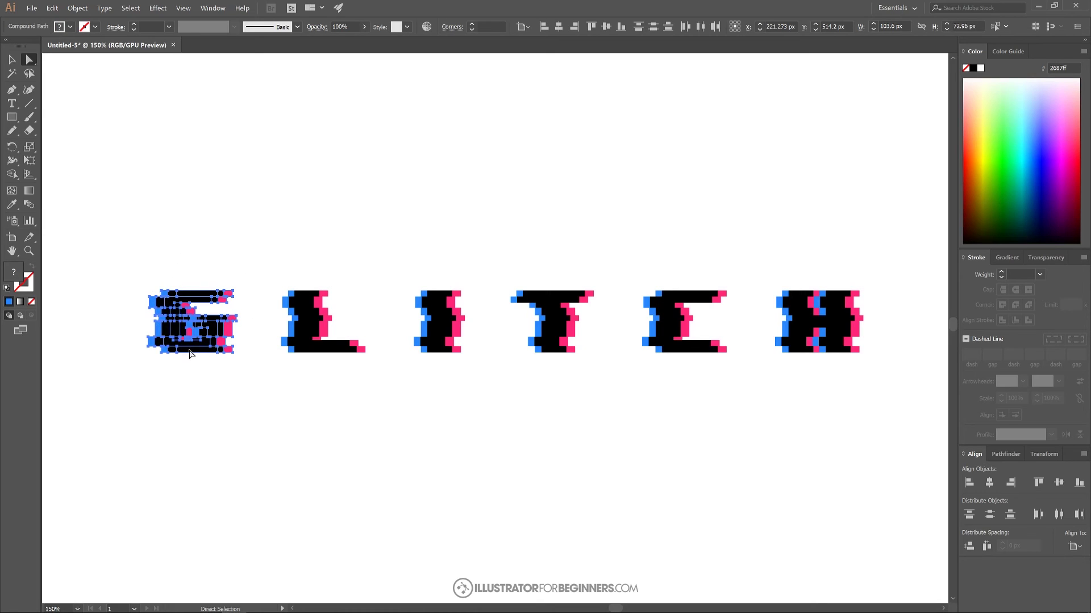
{"action": "left_click", "coordinate": [236, 357]}
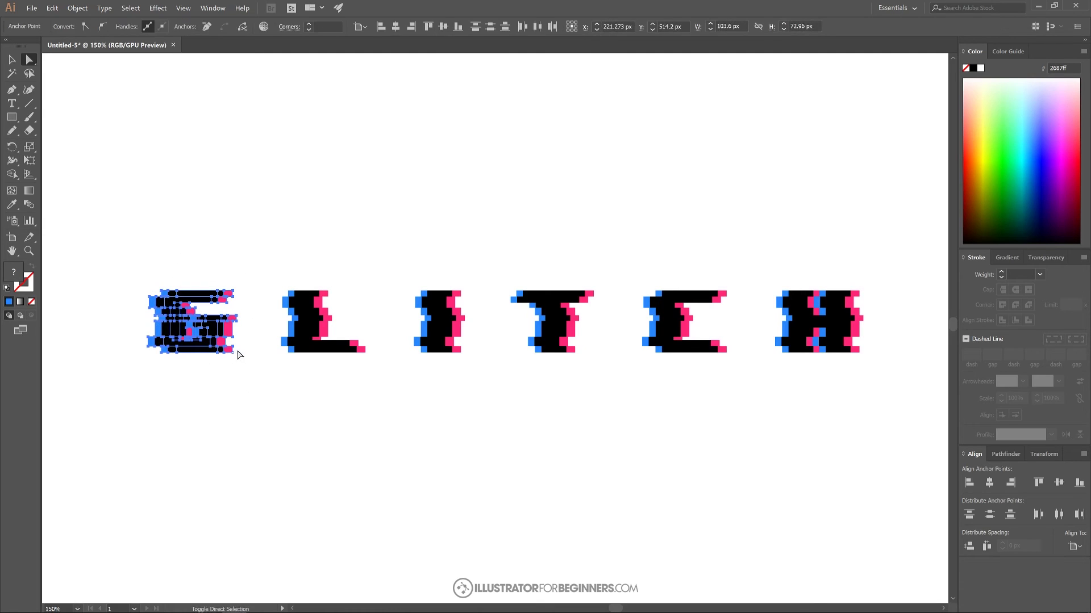
{"action": "left_click_drag", "start_coordinate": [244, 370], "coordinate": [127, 261]}
{"action": "left_click_drag", "start_coordinate": [235, 355], "coordinate": [268, 354]}
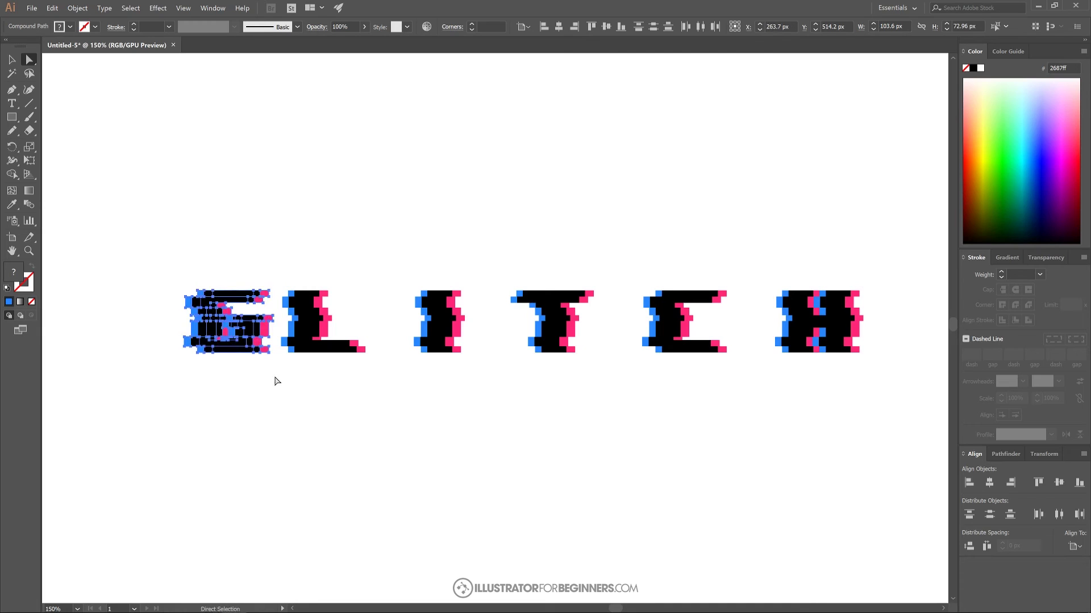
Tighten the spacing by moving G and L right toward the I, and G, L and I together toward the T
{"action": "left_click_drag", "start_coordinate": [121, 250], "coordinate": [409, 353]}
{"action": "left_click_drag", "start_coordinate": [479, 382], "coordinate": [204, 253]}
{"action": "left_click_drag", "start_coordinate": [461, 353], "coordinate": [504, 356]}
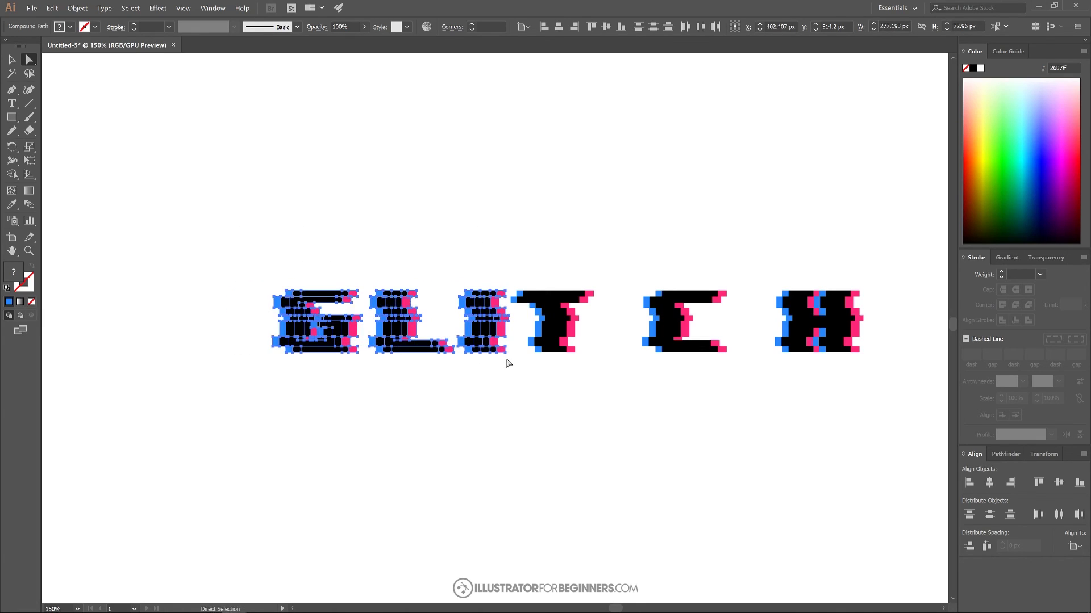
Move G, L, I and T right toward the C, and the first five letters together toward the H
{"action": "left_click_drag", "start_coordinate": [604, 376], "coordinate": [219, 249]}
{"action": "left_click_drag", "start_coordinate": [573, 351], "coordinate": [623, 358]}
{"action": "left_click_drag", "start_coordinate": [739, 380], "coordinate": [288, 236]}
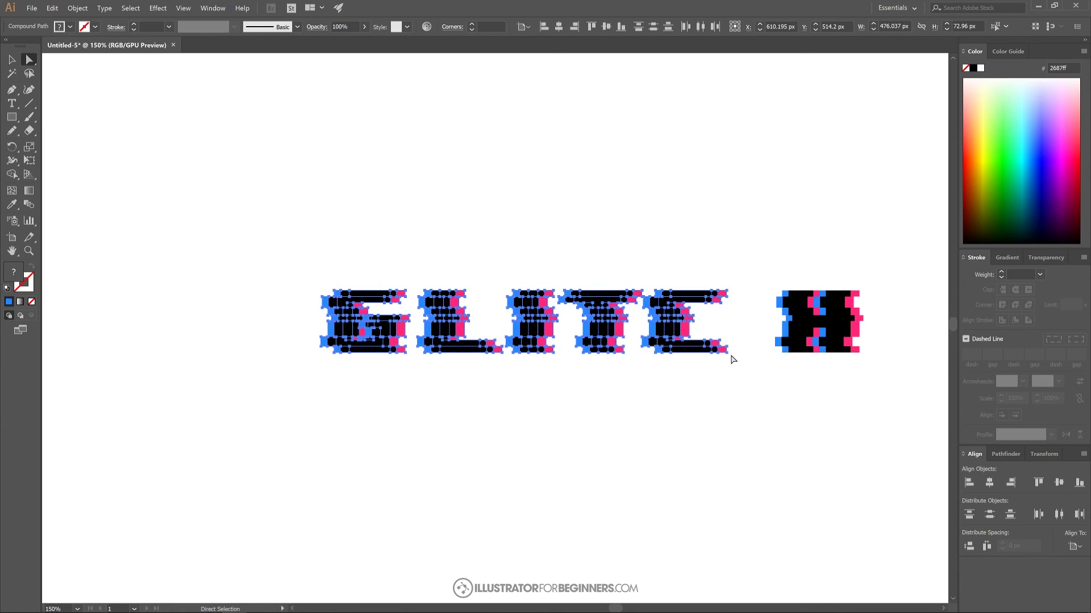
{"action": "left_click_drag", "start_coordinate": [727, 352], "coordinate": [772, 353]}
{"action": "left_click", "coordinate": [674, 399]}
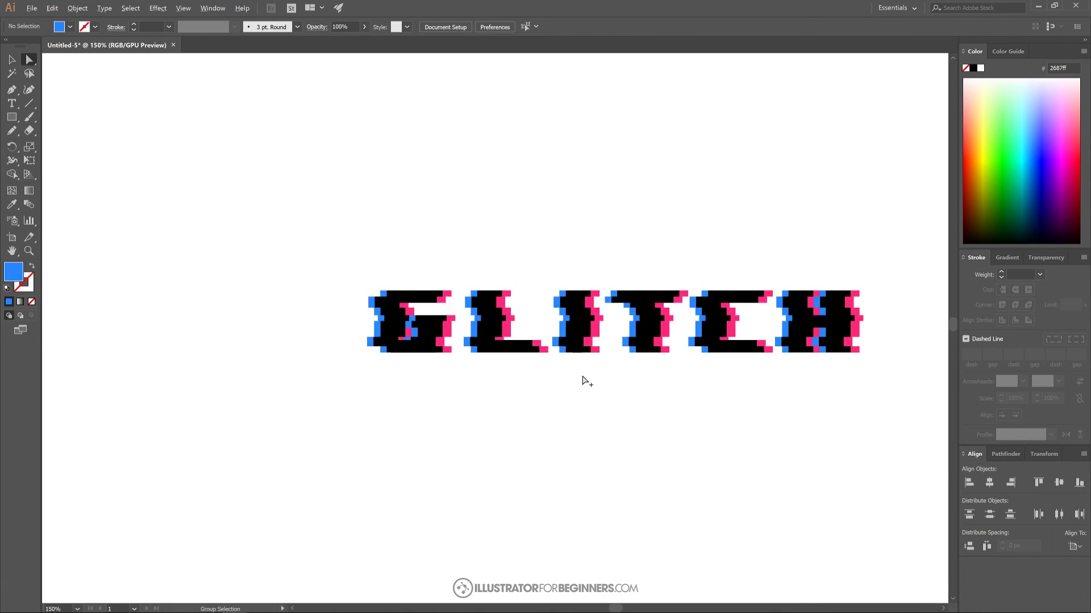
Select all layers of the GLITCH lettering and shear them slightly to the right, to an overall width of about 586 px
{"action": "key", "text": "ctrl+1"}
{"action": "left_click_drag", "start_coordinate": [603, 401], "coordinate": [528, 396]}
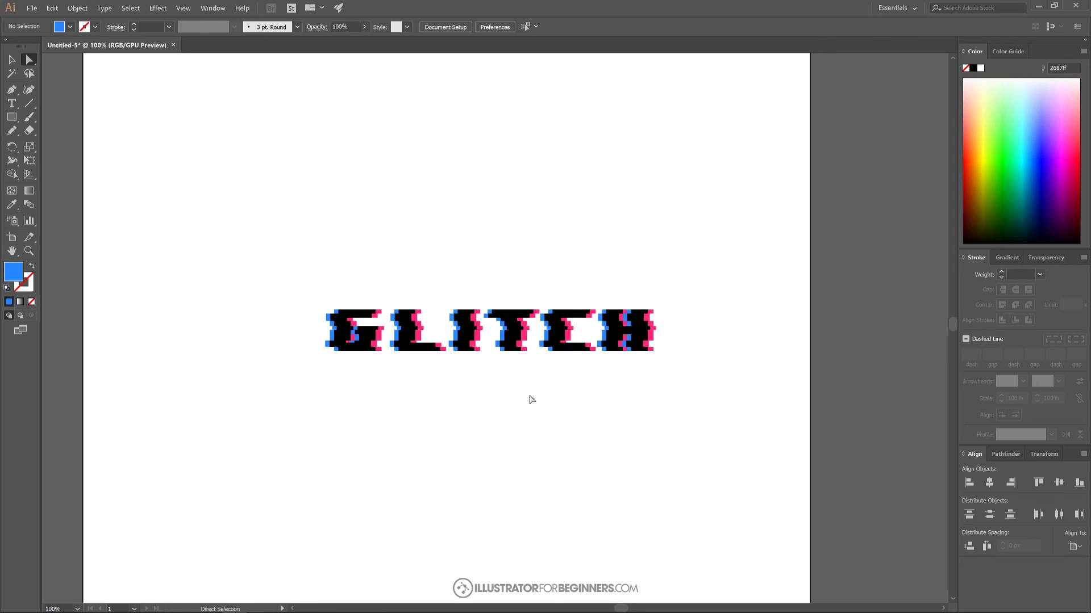
{"action": "left_click_drag", "start_coordinate": [739, 384], "coordinate": [243, 229]}
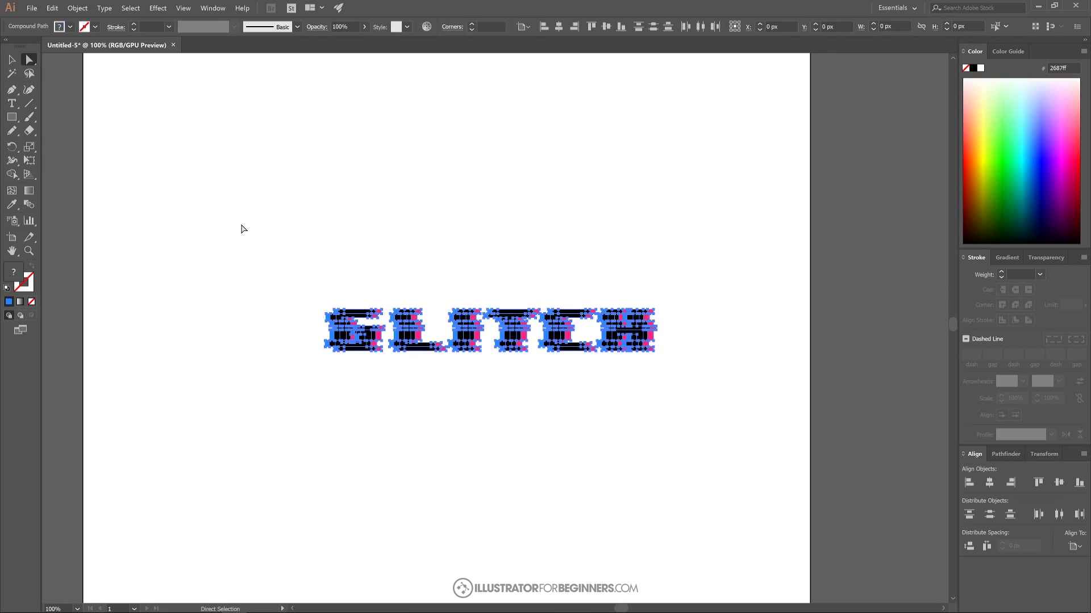
{"action": "left_click", "coordinate": [33, 151]}
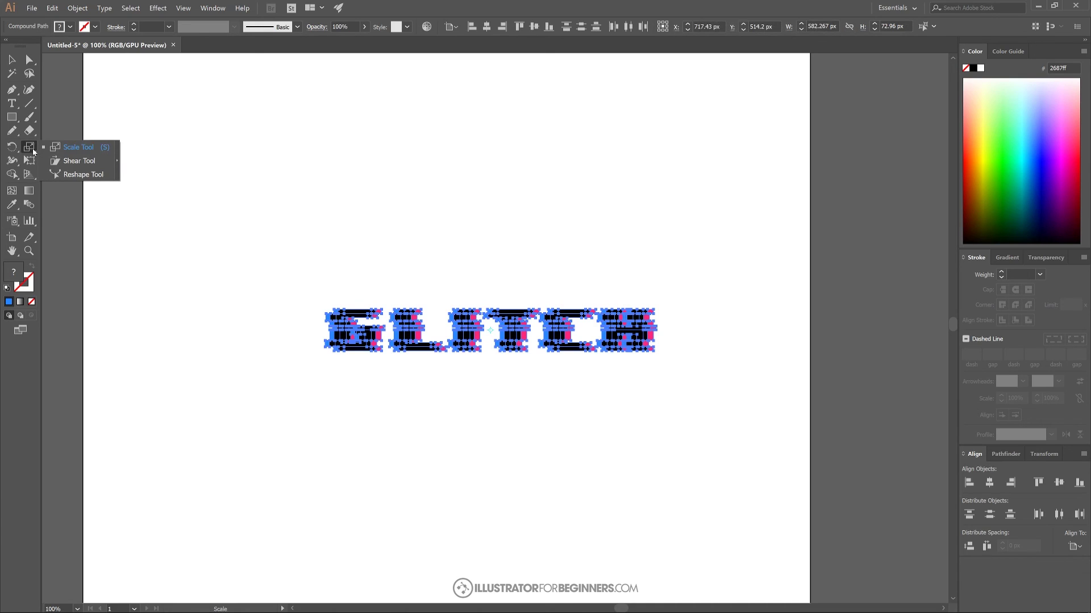
{"action": "left_click", "coordinate": [71, 163]}
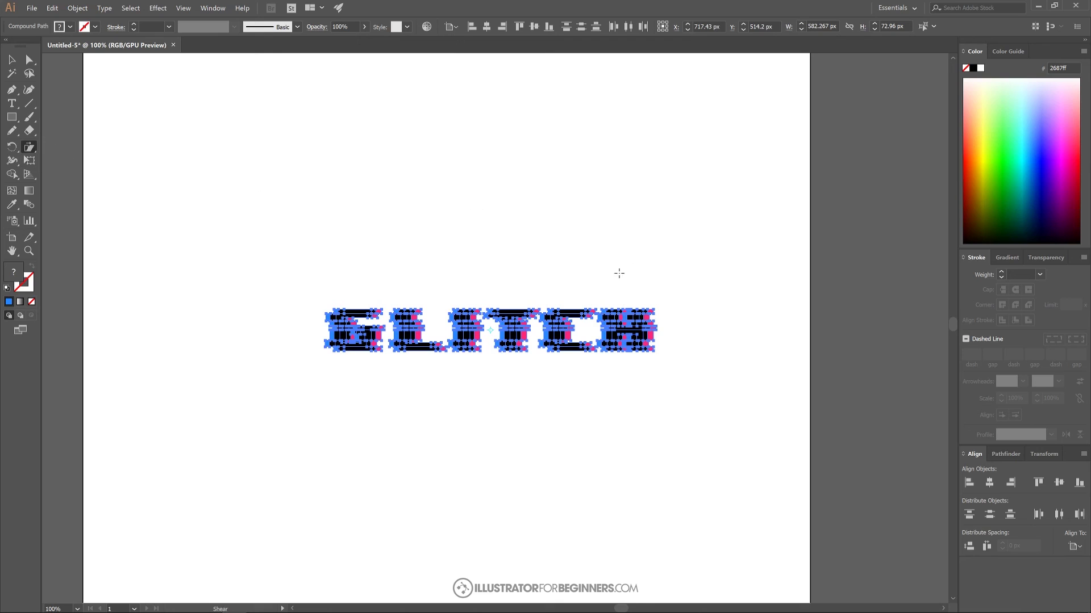
{"action": "key", "text": "ctrl+plus"}
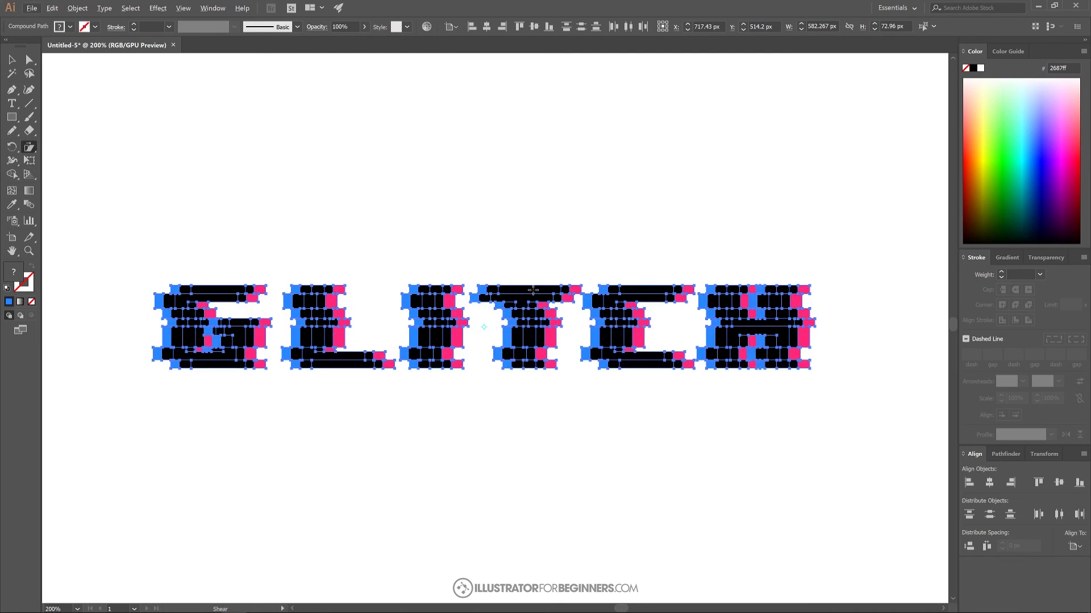
{"action": "left_click_drag", "start_coordinate": [535, 294], "coordinate": [538, 293]}
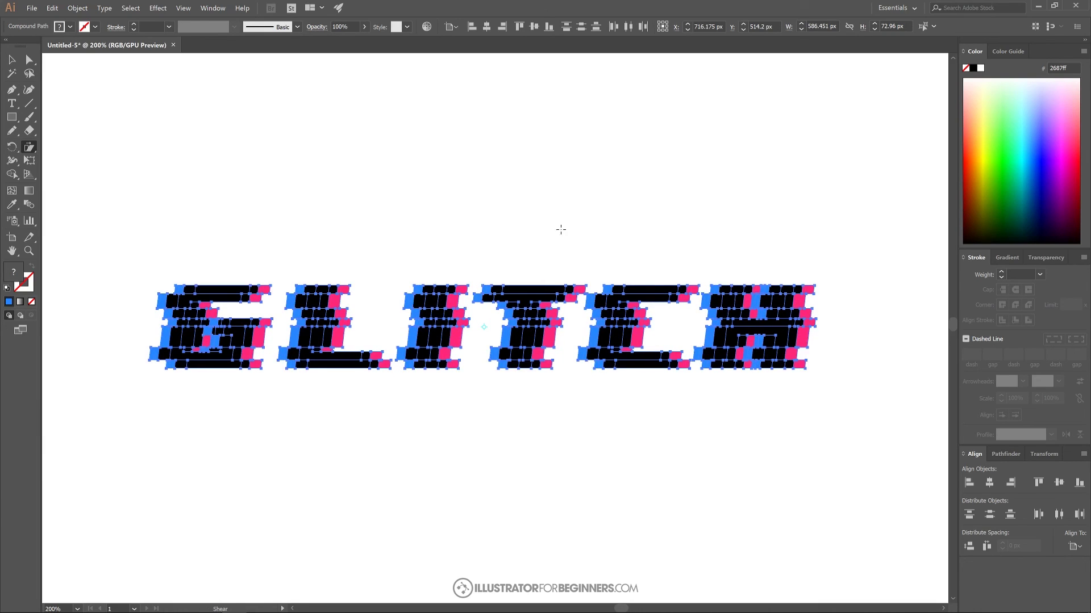
{"action": "scroll", "coordinate": [549, 239], "scroll_direction": "down", "scroll_amount": 1}
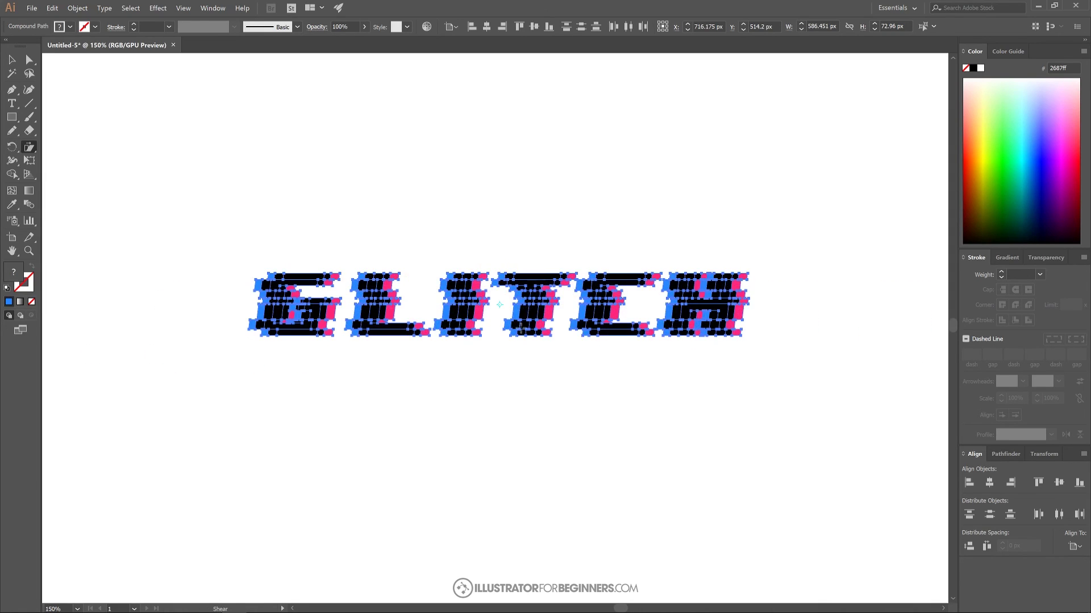
{"action": "key", "text": "v"}
{"action": "left_click", "coordinate": [489, 402]}
Examine the slanted GLITCH lettering and its blue and pink offsets on the artboard
{"action": "scroll", "coordinate": [538, 367], "scroll_direction": "right", "scroll_amount": 1}
{"action": "scroll", "coordinate": [521, 368], "scroll_direction": "down", "scroll_amount": 1}
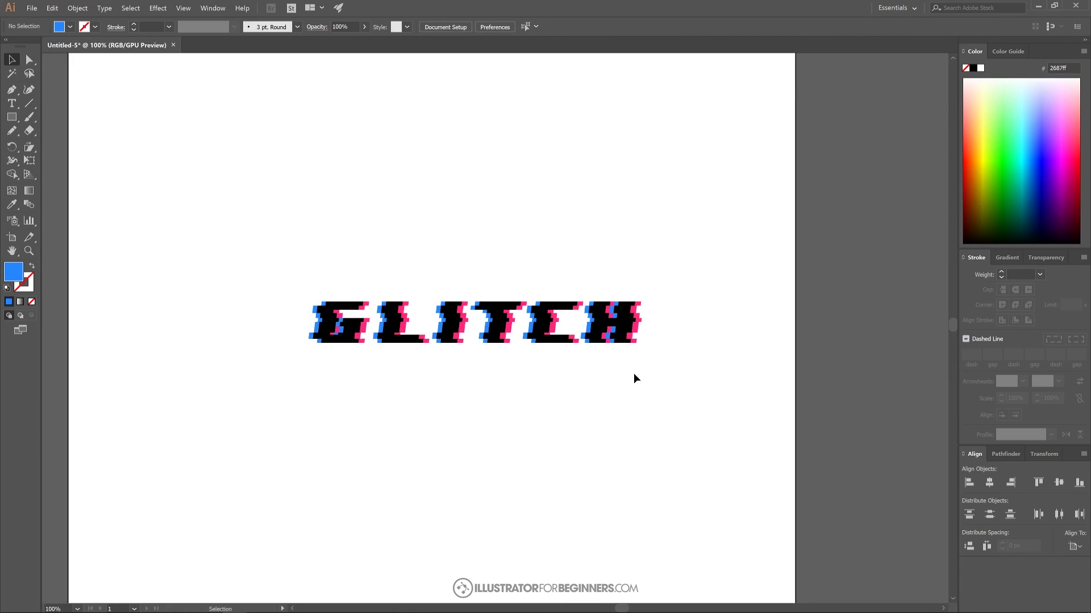
{"action": "scroll", "coordinate": [634, 378], "scroll_direction": "right", "scroll_amount": 1}
{"action": "scroll", "coordinate": [590, 373], "scroll_direction": "up", "scroll_amount": 1}
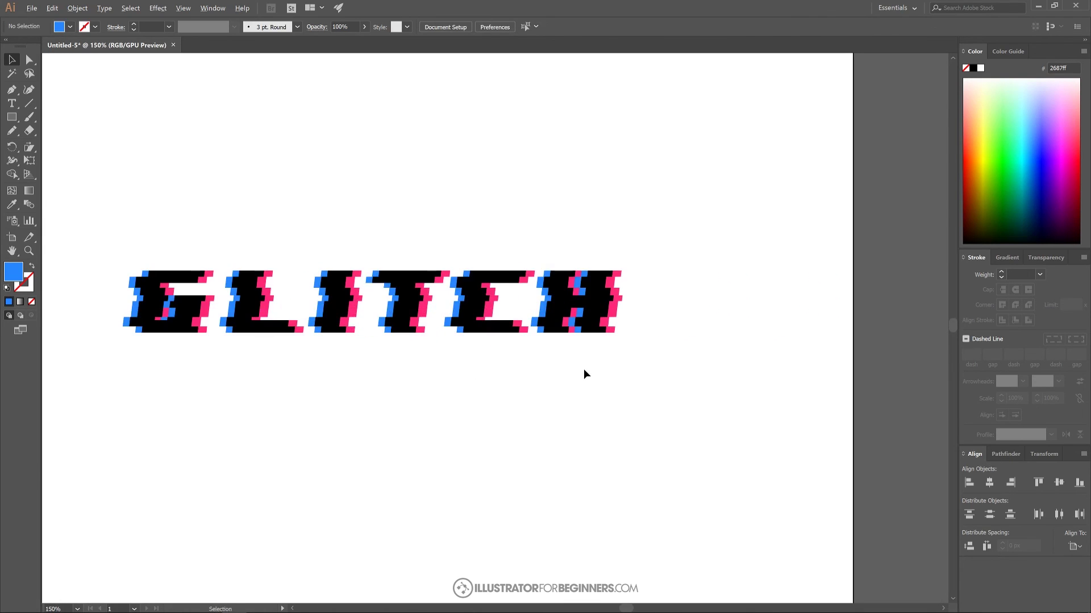
{"action": "scroll", "coordinate": [583, 372], "scroll_direction": "up", "scroll_amount": 1}
{"action": "left_click_drag", "start_coordinate": [435, 388], "coordinate": [594, 397]}
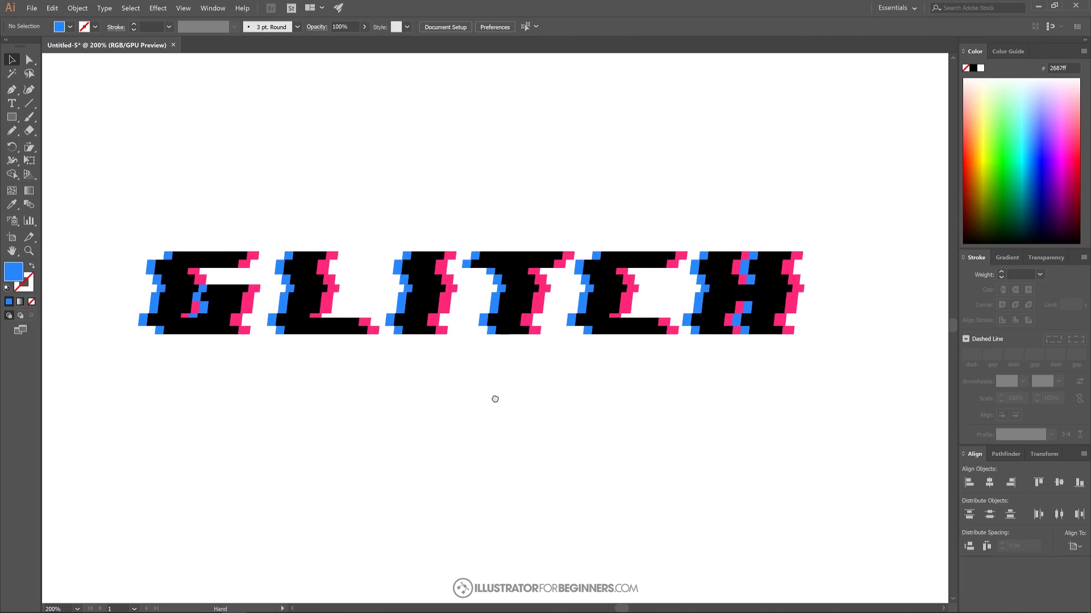
{"action": "left_click_drag", "start_coordinate": [492, 397], "coordinate": [534, 402]}
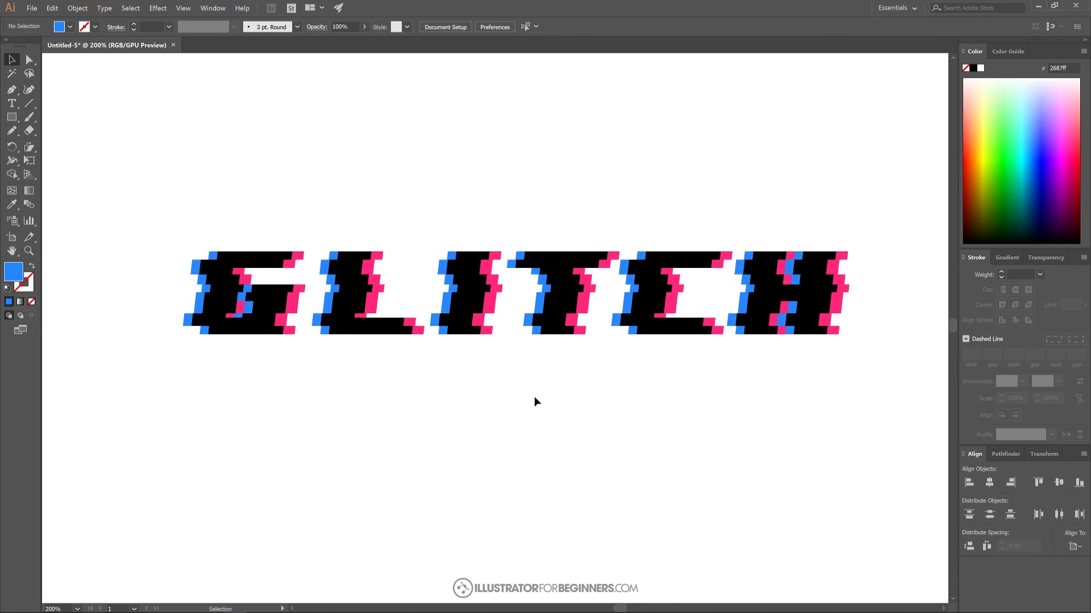